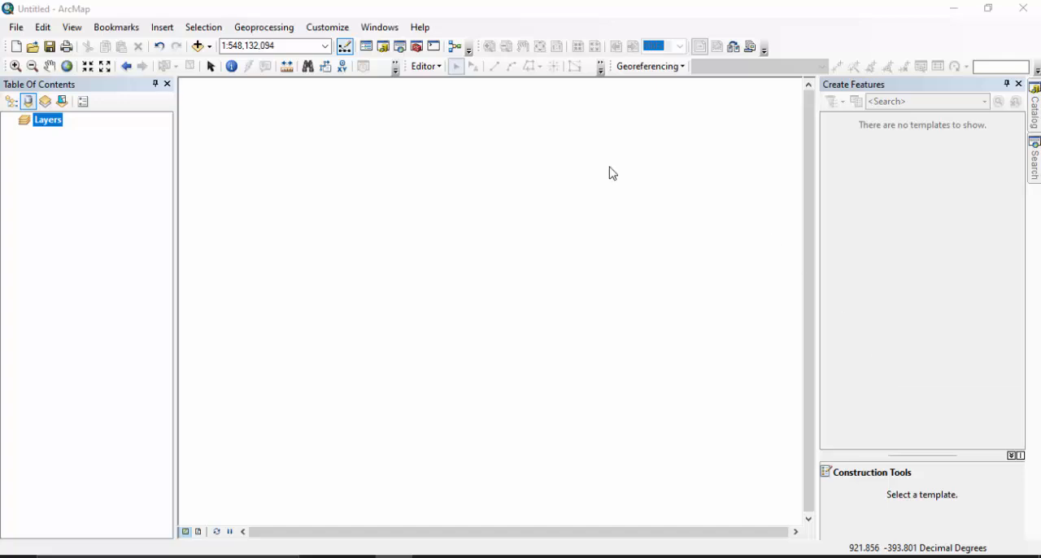
# Add the ethiopia-lat-long.jpg image to the map and accept its missing spatial reference.
pyautogui.click(197, 47)
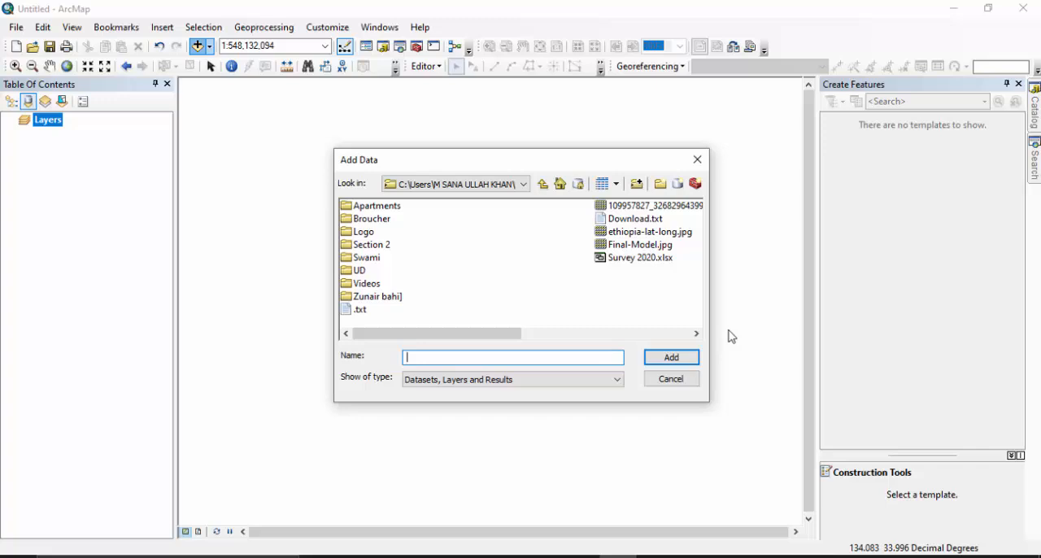
pyautogui.click(648, 234)
pyautogui.click(689, 357)
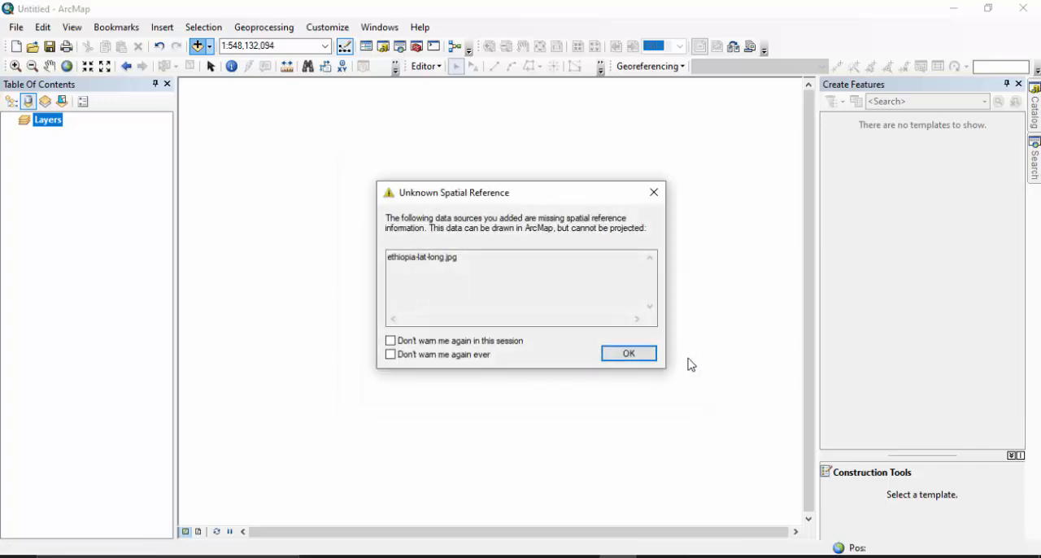
pyautogui.click(640, 358)
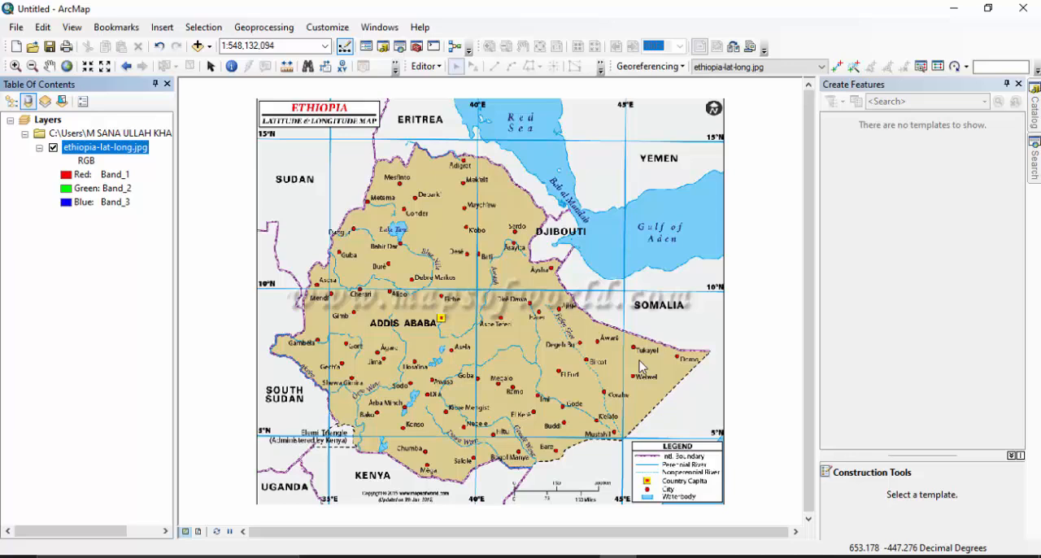
# Create a new dBASE table in the Geo Image folder on the F: drive.
pyautogui.click(384, 48)
pyautogui.click(867, 281)
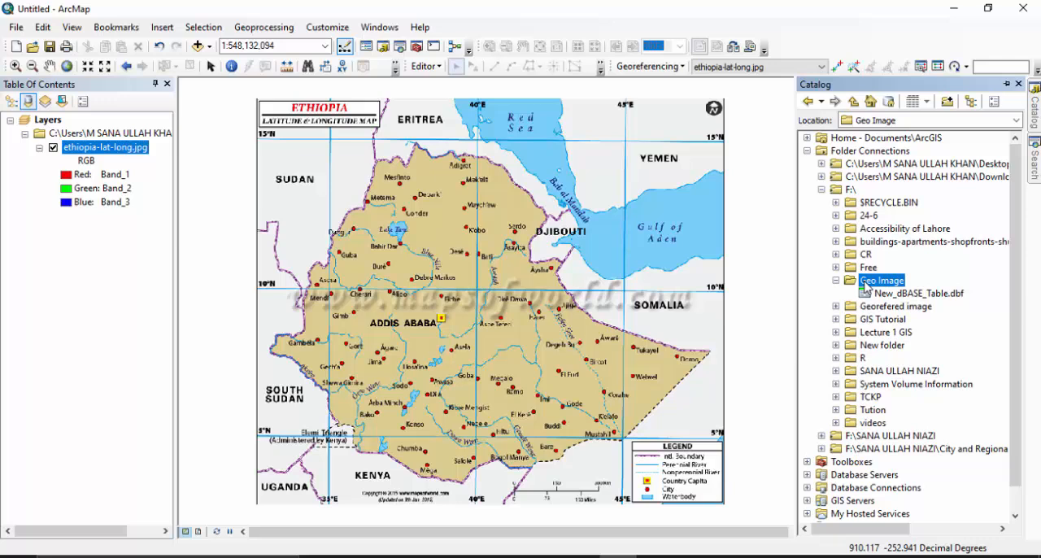
pyautogui.rightClick(867, 284)
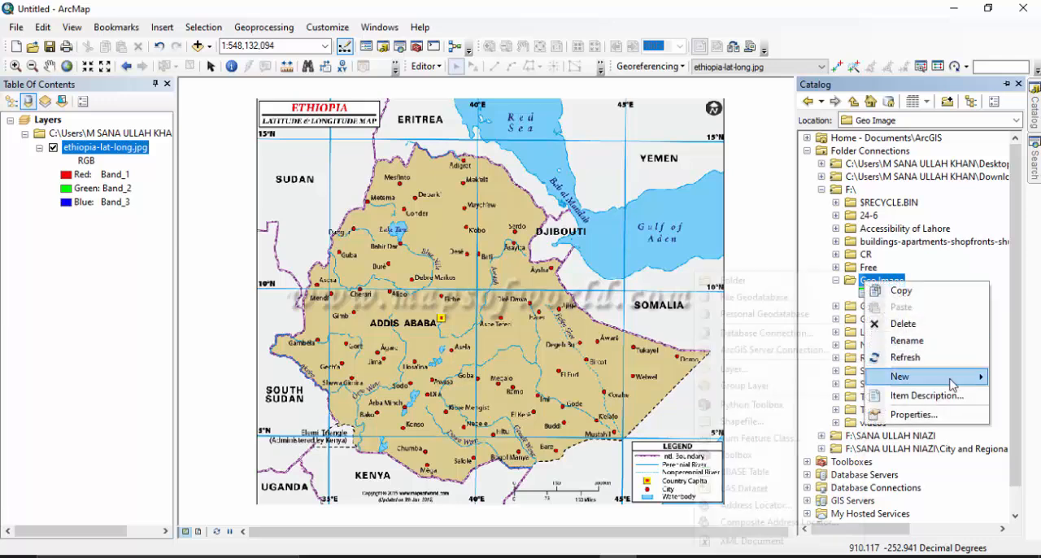
pyautogui.moveTo(951, 384)
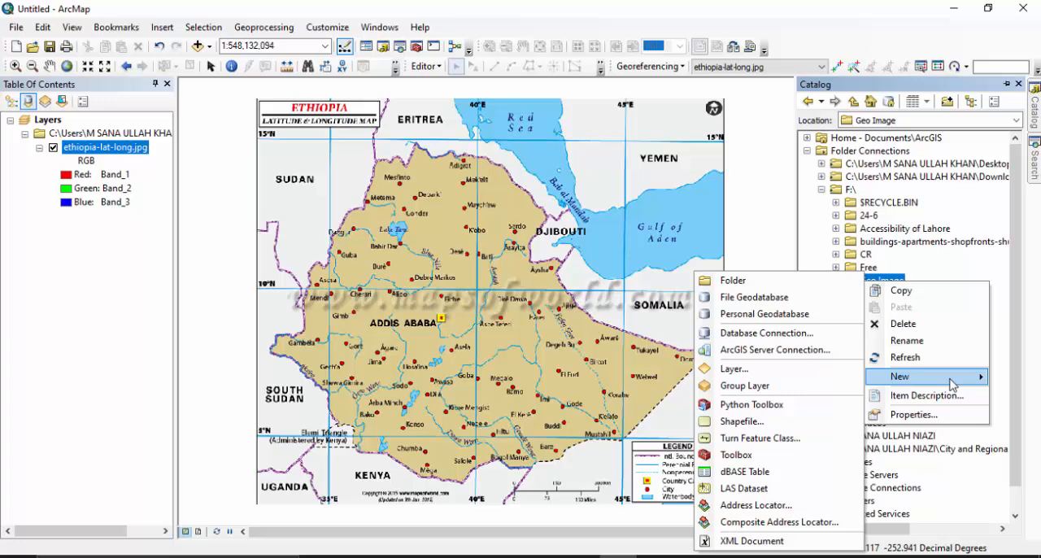
pyautogui.click(770, 471)
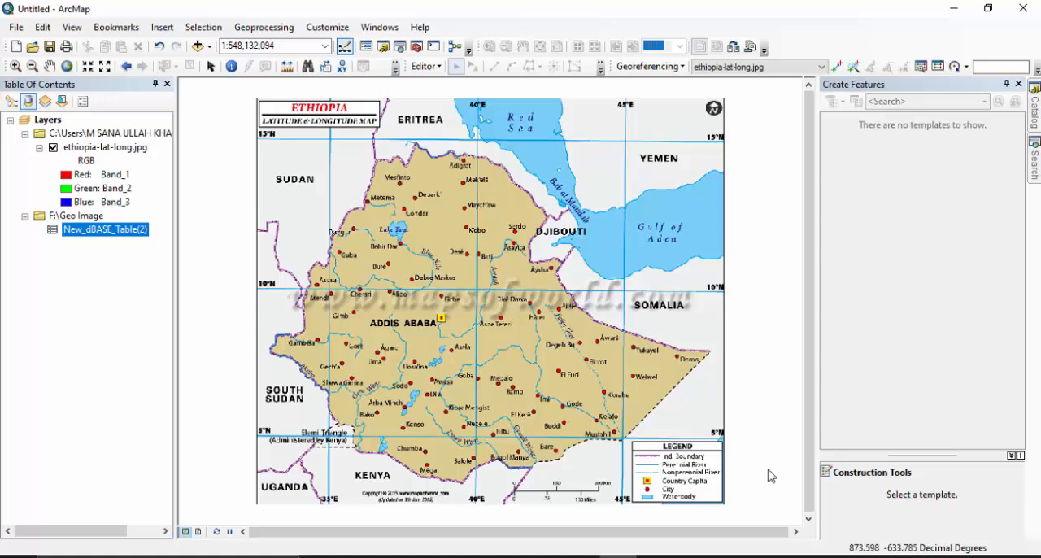
pyautogui.rightClick(107, 231)
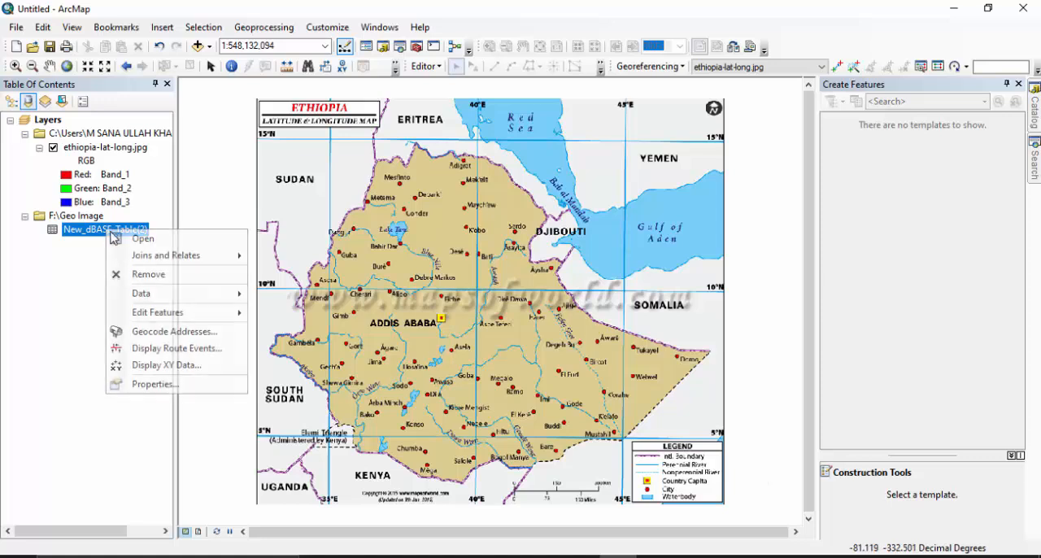
pyautogui.click(172, 365)
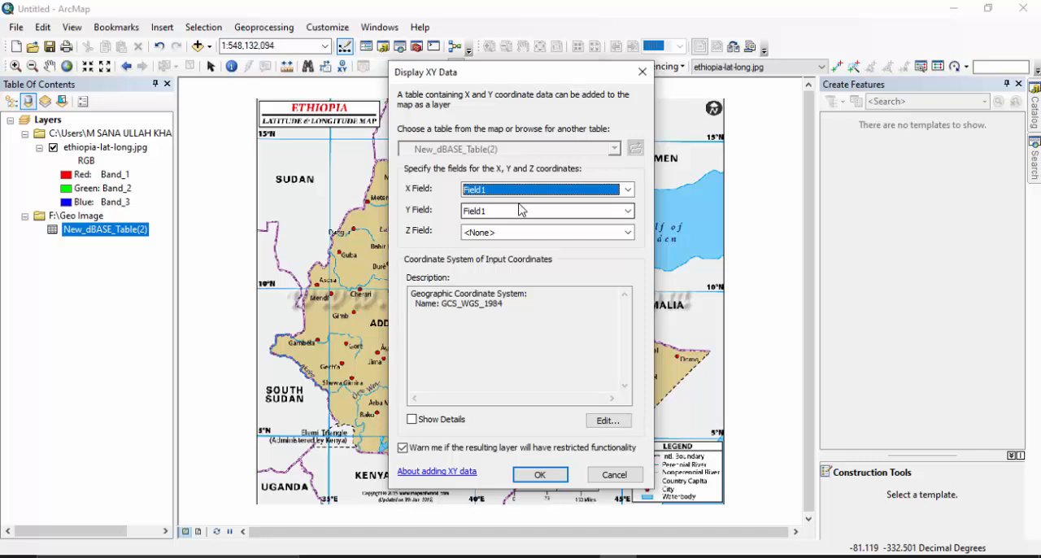
pyautogui.click(614, 474)
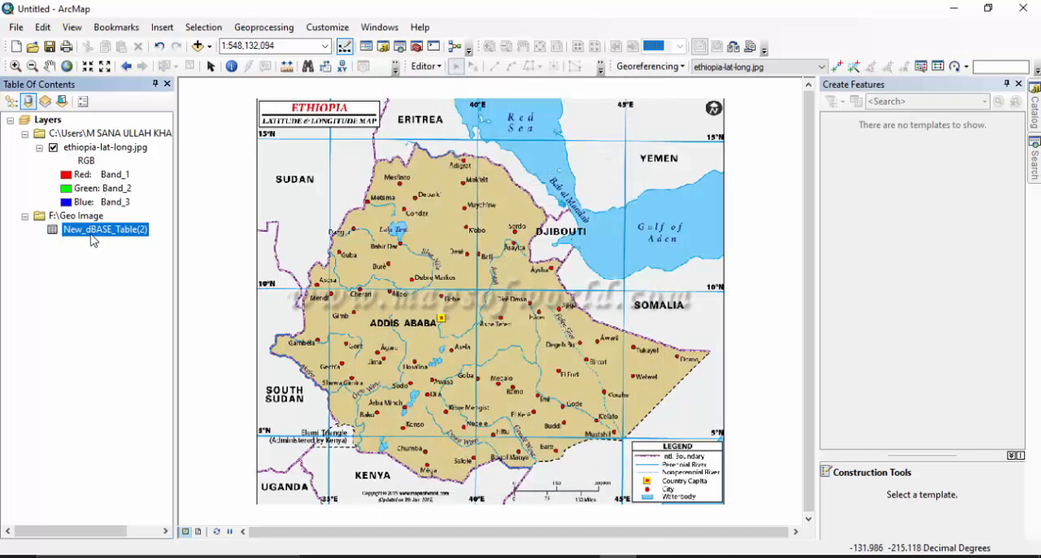
# Open the new dBASE table and add a field named Latitude to it.
pyautogui.rightClick(92, 240)
pyautogui.click(131, 242)
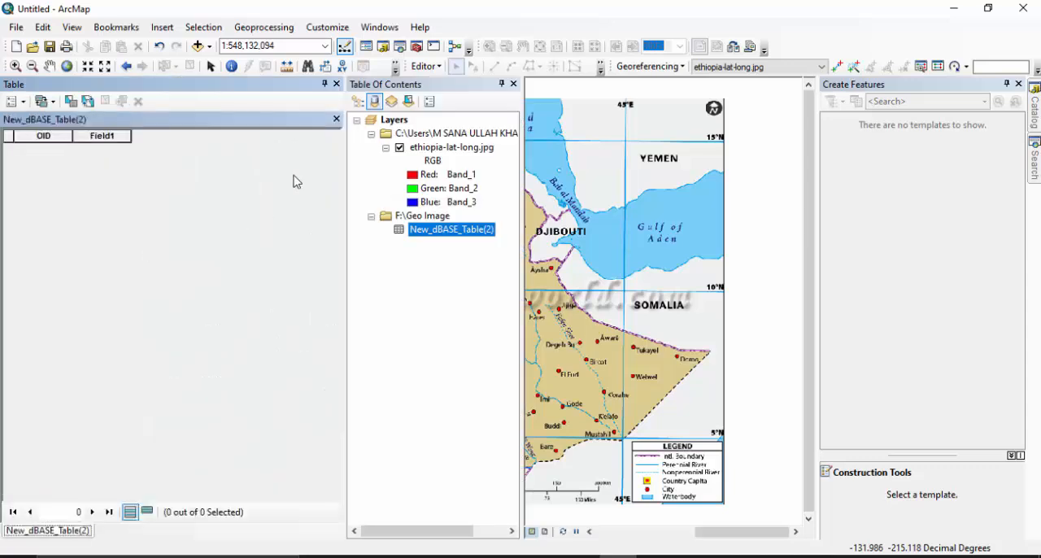
pyautogui.click(13, 101)
pyautogui.click(49, 207)
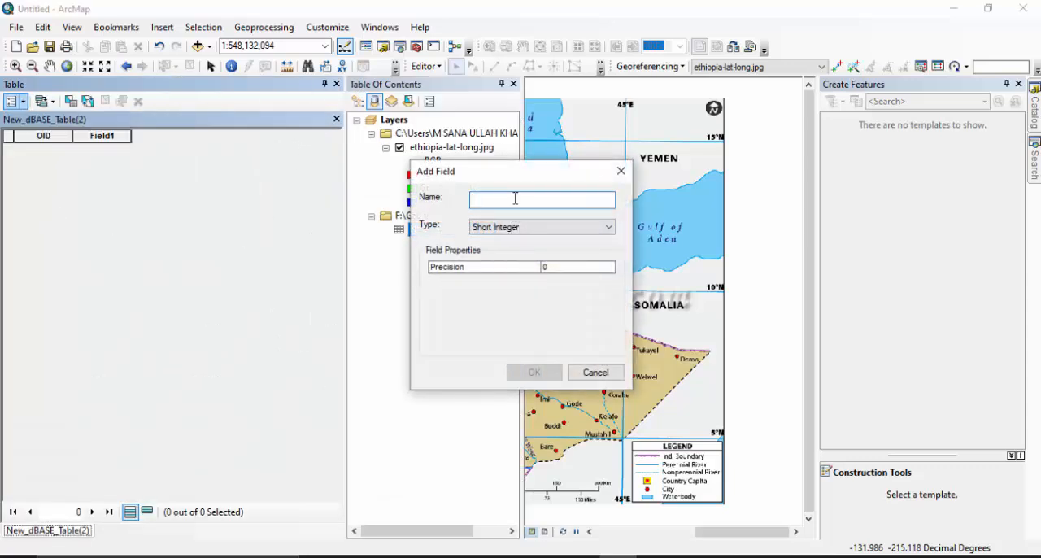
pyautogui.write('Latitude')
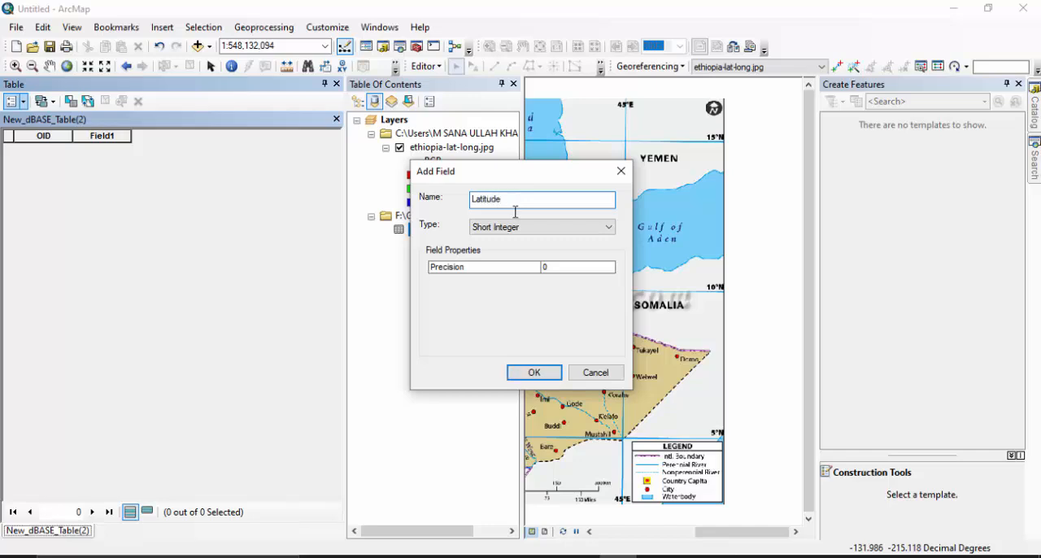
pyautogui.click(527, 227)
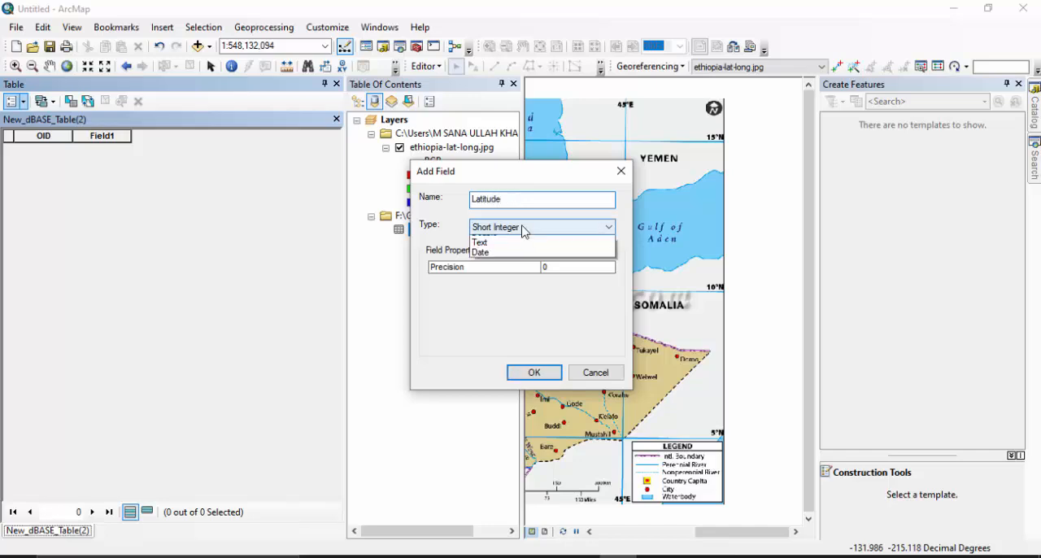
pyautogui.click(504, 271)
pyautogui.click(533, 373)
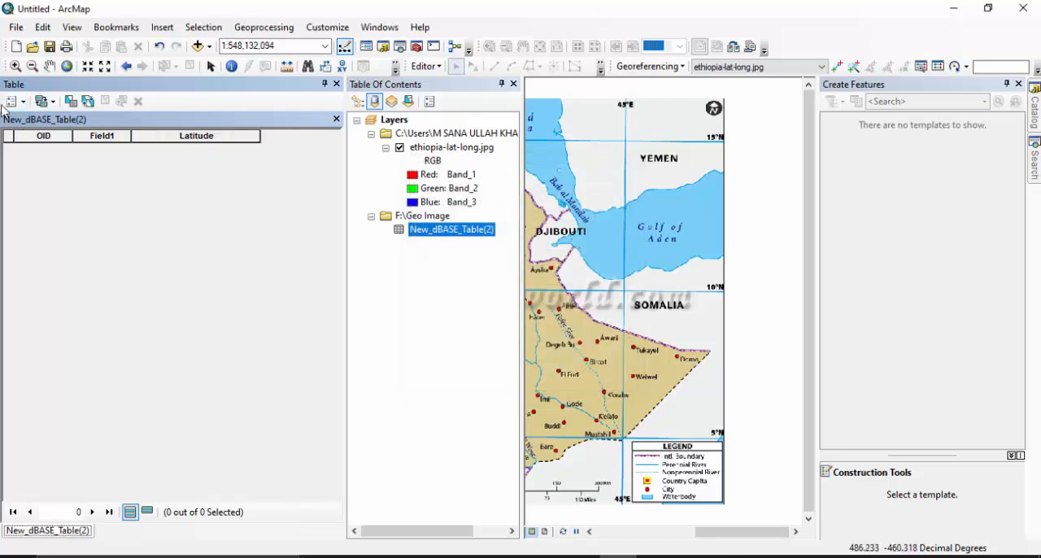
# Add a second field named Longitude to the dBASE table.
pyautogui.click(16, 101)
pyautogui.click(69, 212)
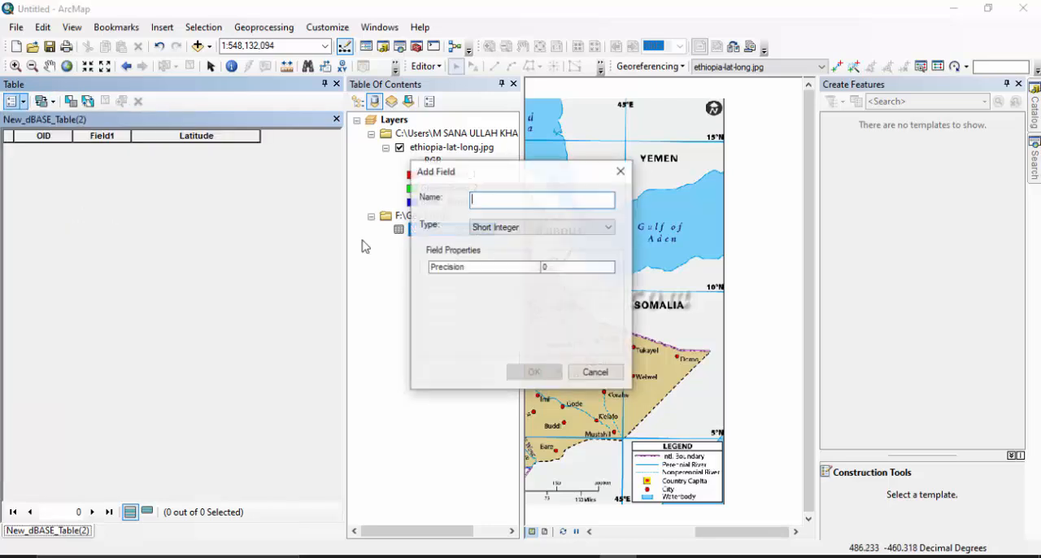
pyautogui.write('Longi')
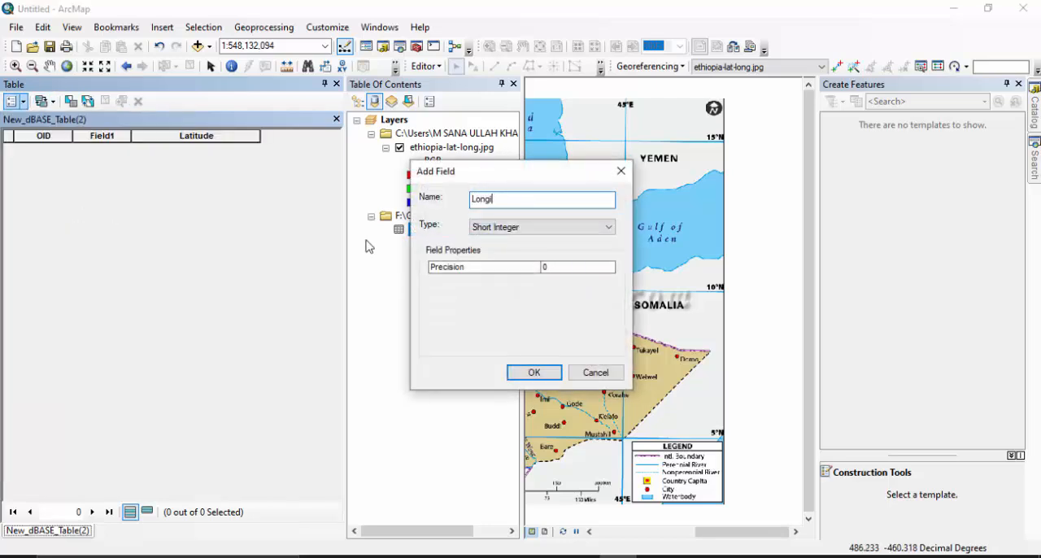
pyautogui.write('tude')
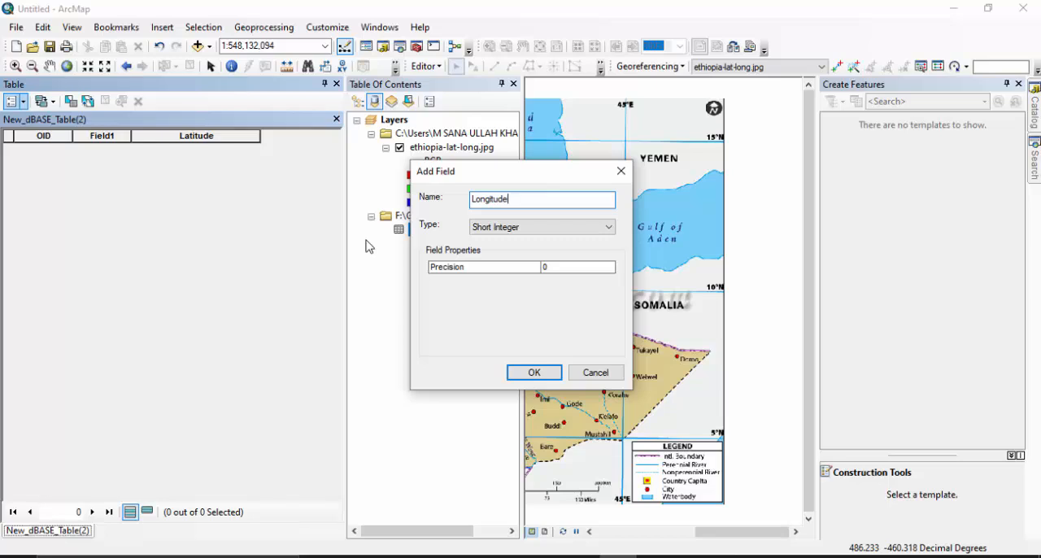
pyautogui.click(483, 227)
pyautogui.click(478, 270)
pyautogui.click(532, 372)
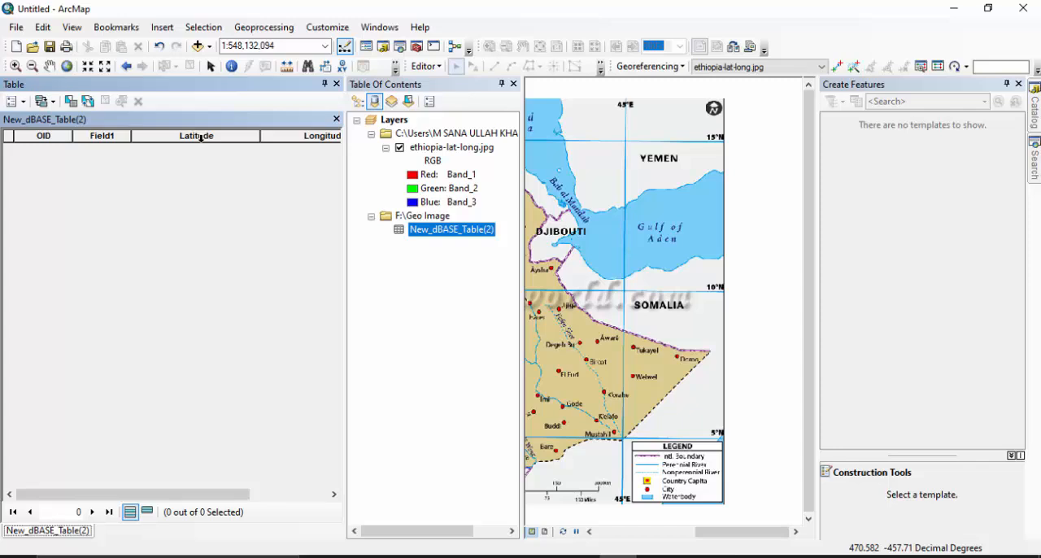
# Start an edit session and free up map space by closing the Table Of Contents and narrowing the table.
pyautogui.click(418, 67)
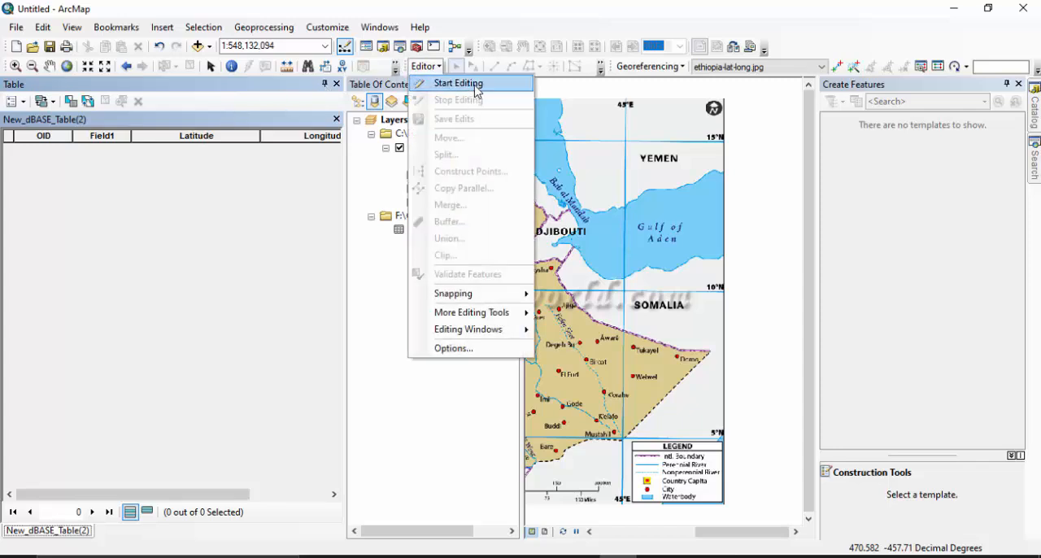
pyautogui.click(478, 91)
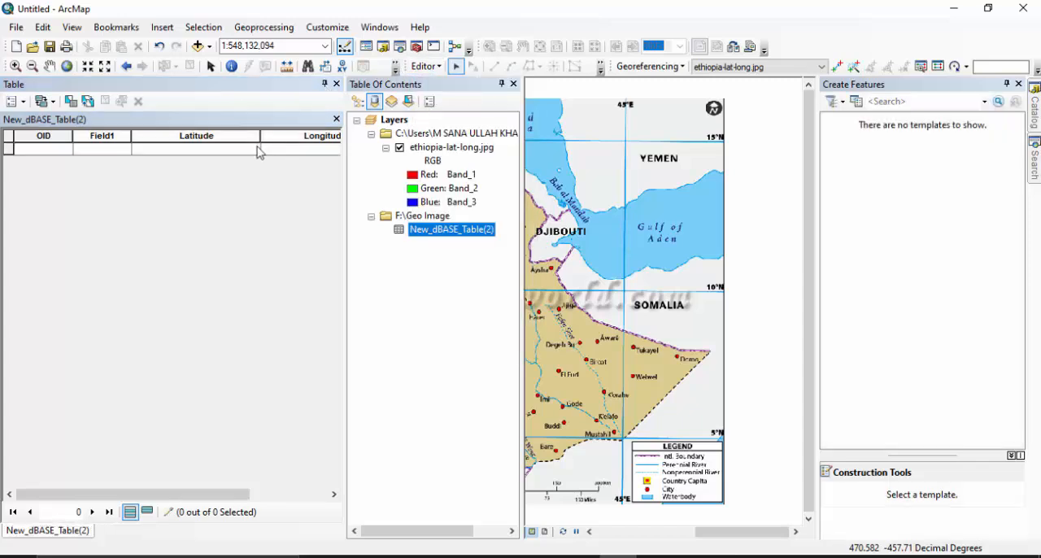
pyautogui.click(513, 84)
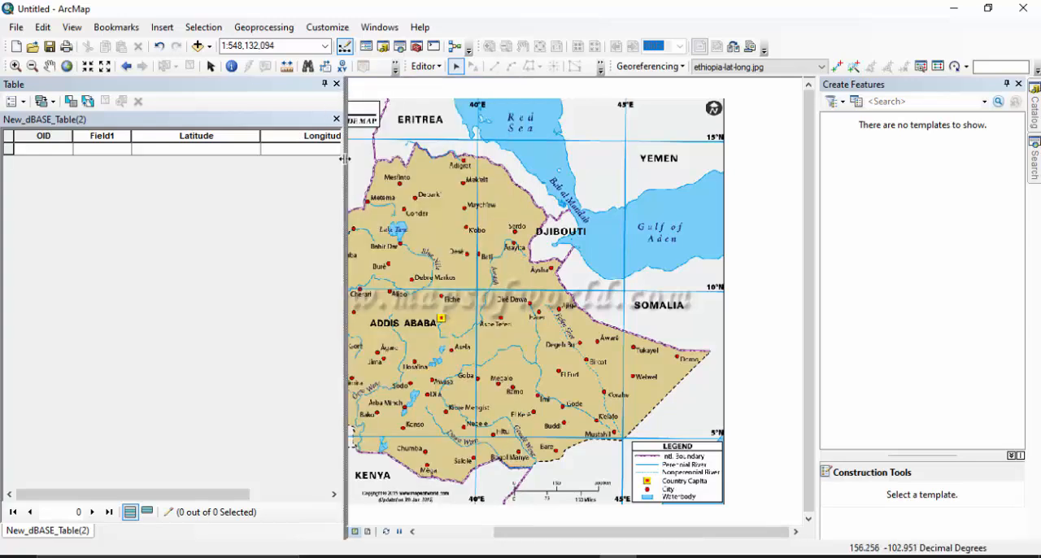
pyautogui.moveTo(345, 158); pyautogui.dragTo(178, 169)
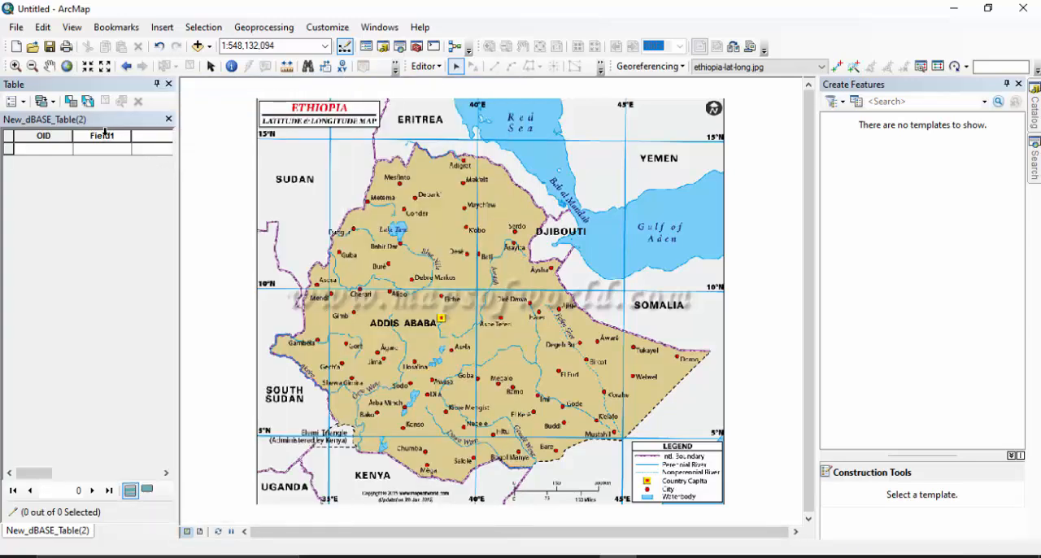
# Turn off the Field1 and OID columns and widen the table until both Latitude and Longitude fit.
pyautogui.click(105, 134)
pyautogui.rightClick(106, 134)
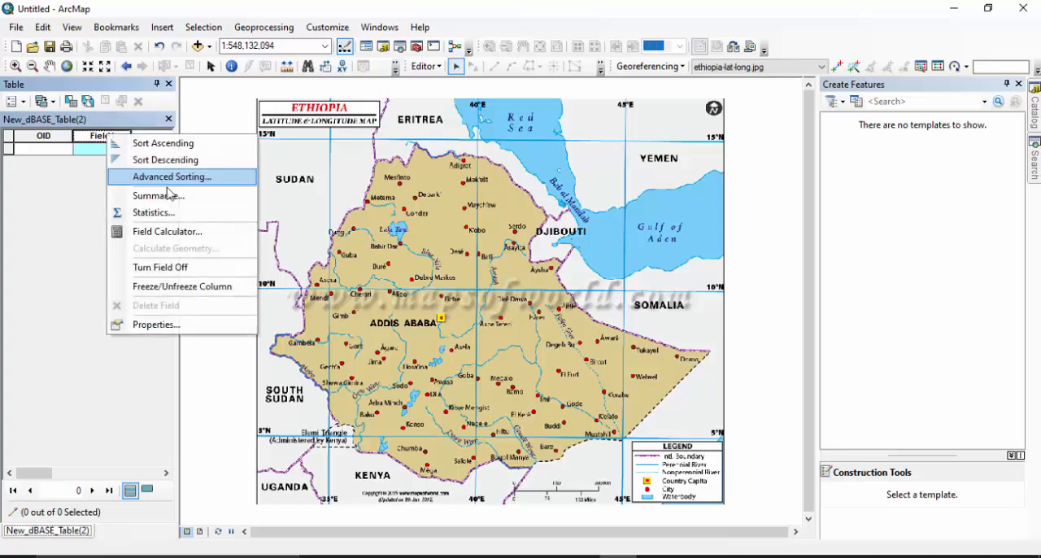
pyautogui.click(182, 270)
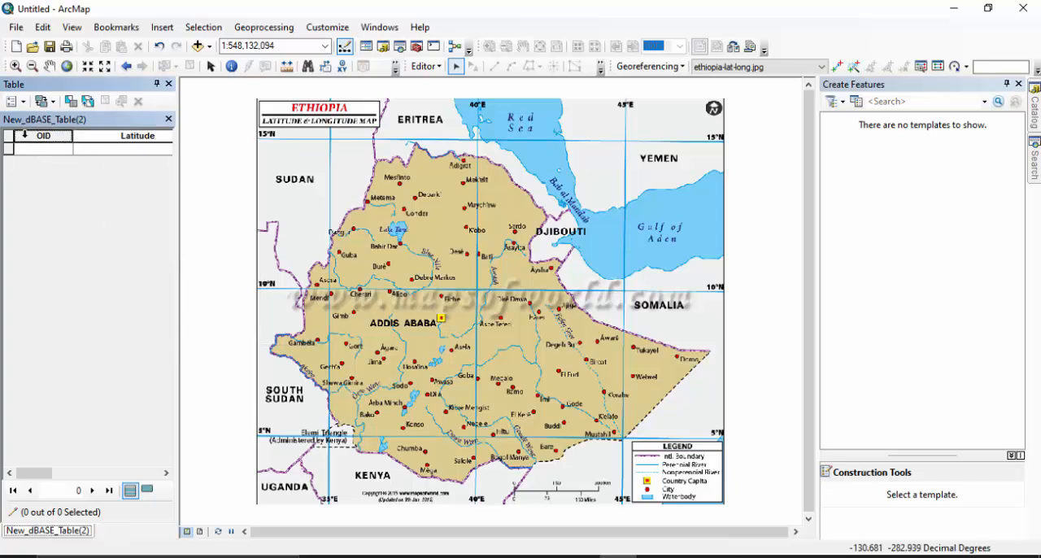
pyautogui.rightClick(48, 136)
pyautogui.click(91, 267)
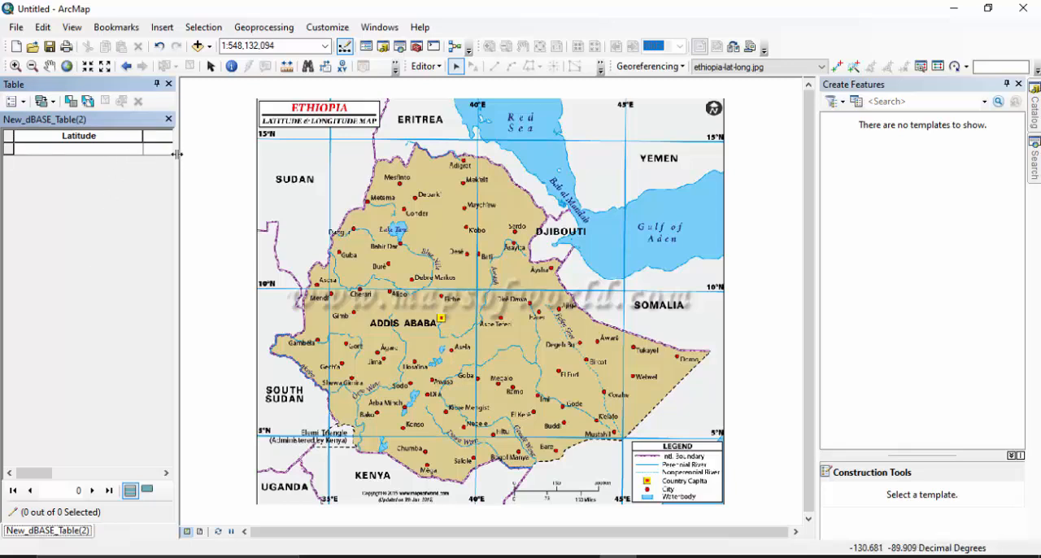
pyautogui.moveTo(176, 153); pyautogui.dragTo(284, 154)
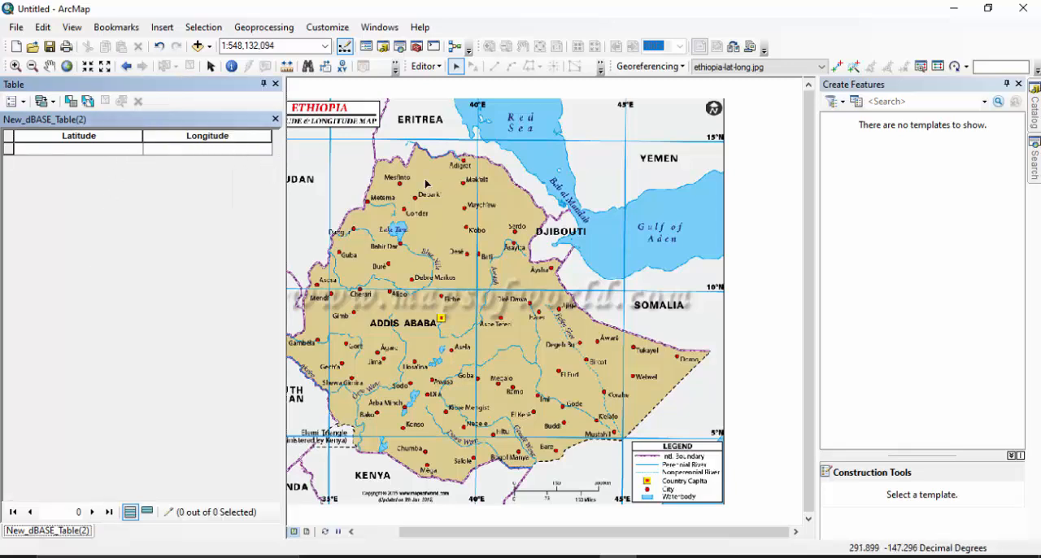
# Enter the first coordinate pair in the table's first row, with Latitude 35 and Longitude 15, using the map's northwestern grid intersection.
pyautogui.click(49, 65)
pyautogui.moveTo(317, 154); pyautogui.dragTo(424, 153)
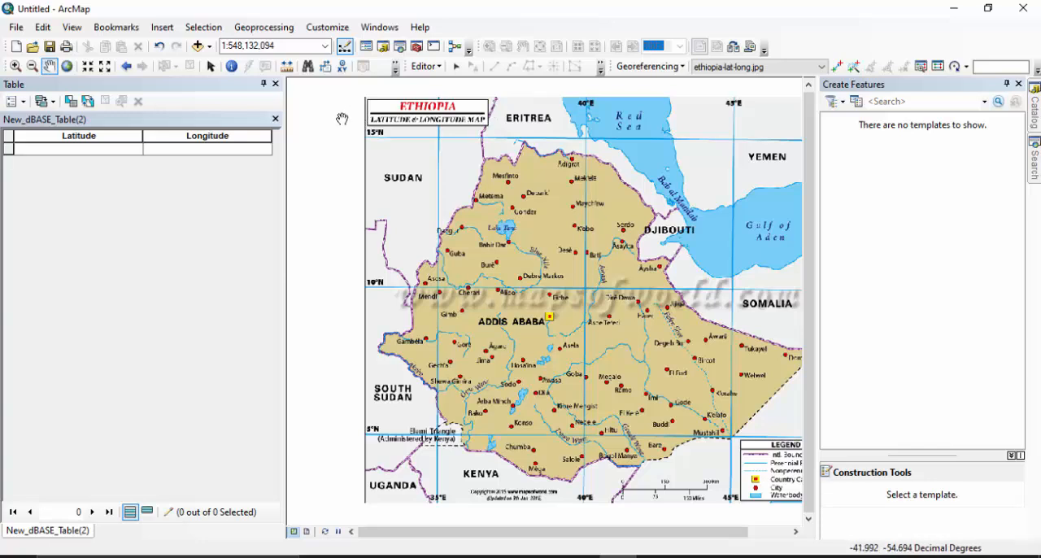
pyautogui.moveTo(468, 513); pyautogui.dragTo(466, 486)
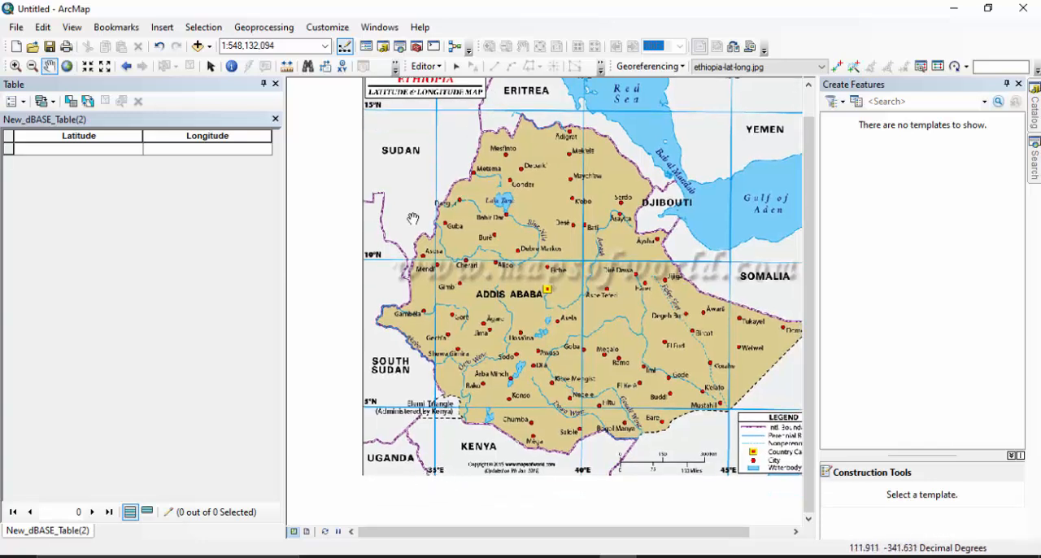
pyautogui.moveTo(542, 200); pyautogui.dragTo(481, 285)
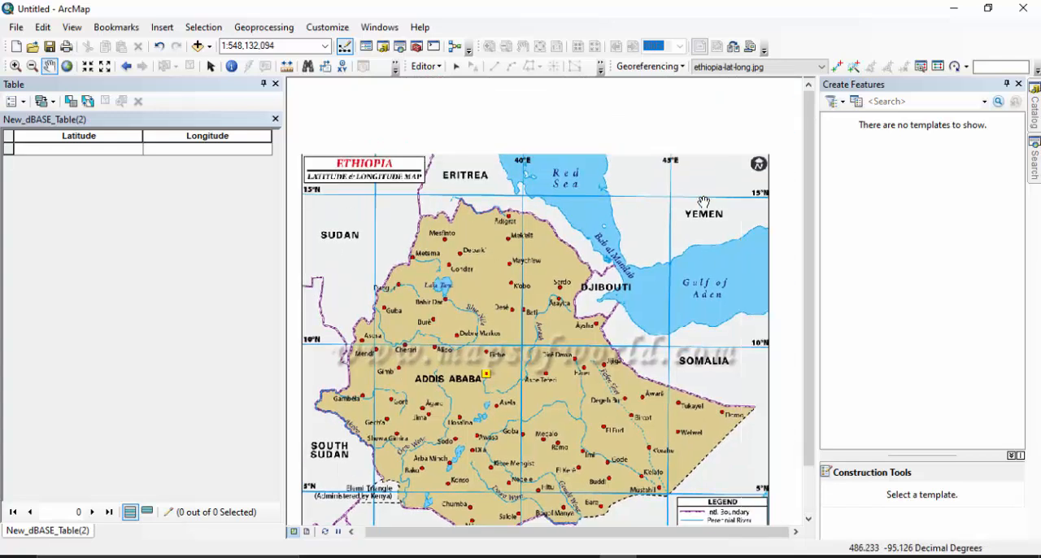
pyautogui.moveTo(409, 397); pyautogui.dragTo(476, 360)
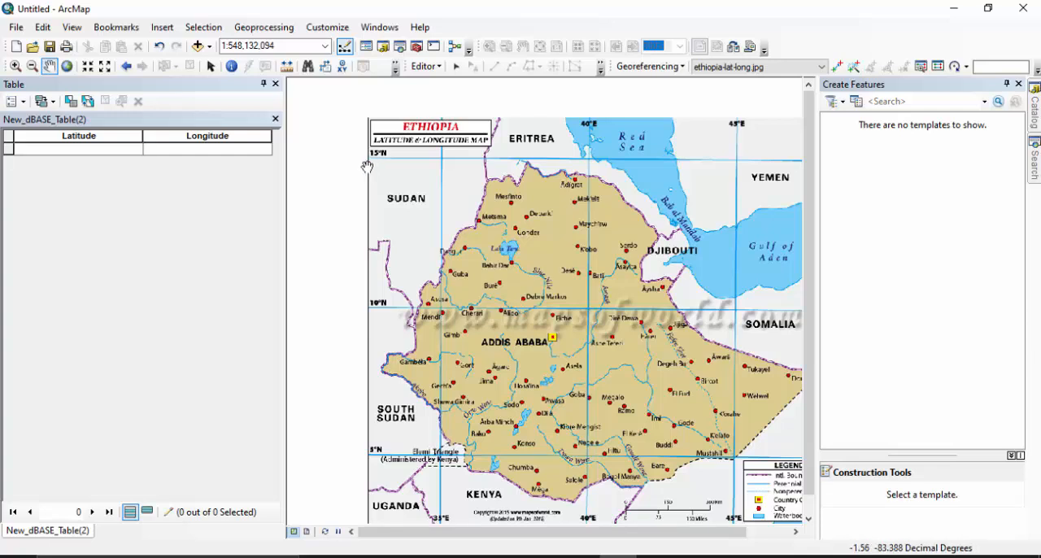
pyautogui.moveTo(367, 167); pyautogui.dragTo(405, 165)
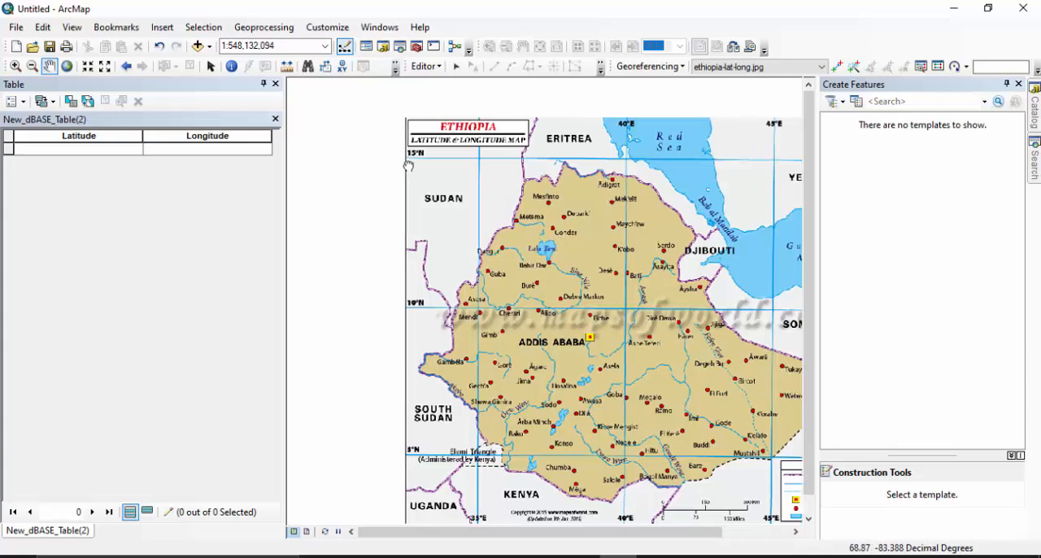
pyautogui.click(102, 150)
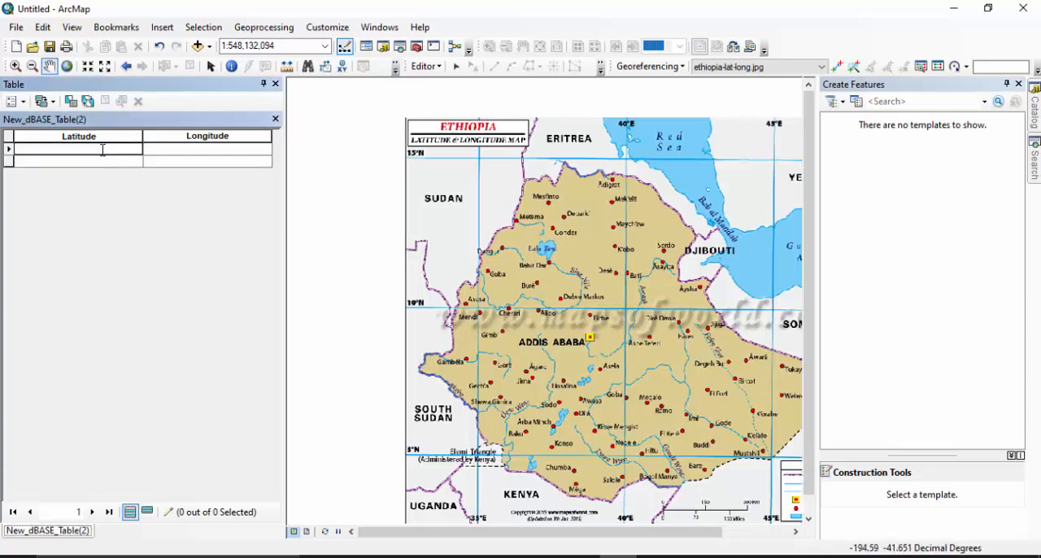
pyautogui.write('35')
pyautogui.press('Tab')
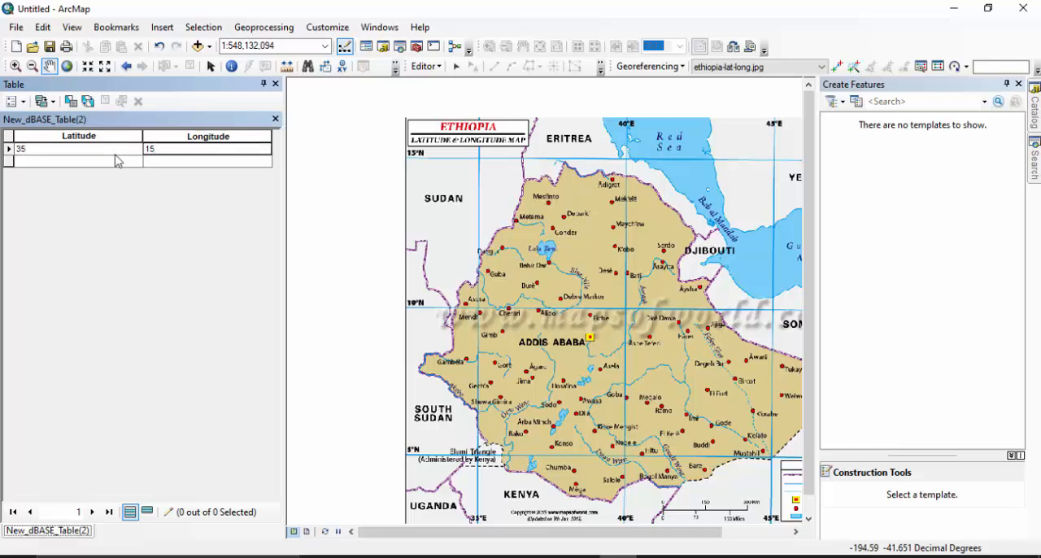
# Examine the outer latitude and longitude grid intersections at the four corners of the Ethiopia map image.
pyautogui.moveTo(568, 217); pyautogui.dragTo(388, 230)
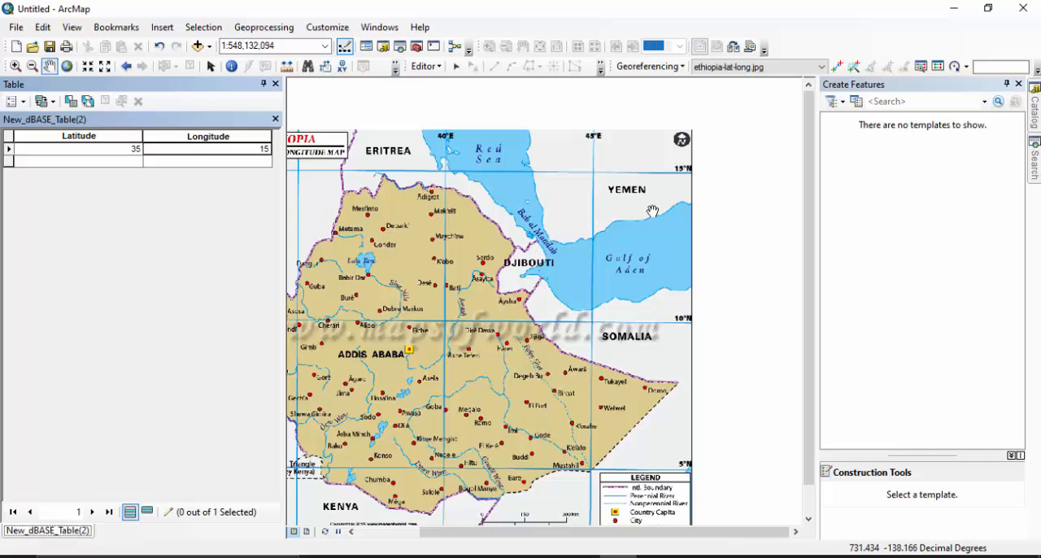
pyautogui.moveTo(652, 212); pyautogui.dragTo(629, 219)
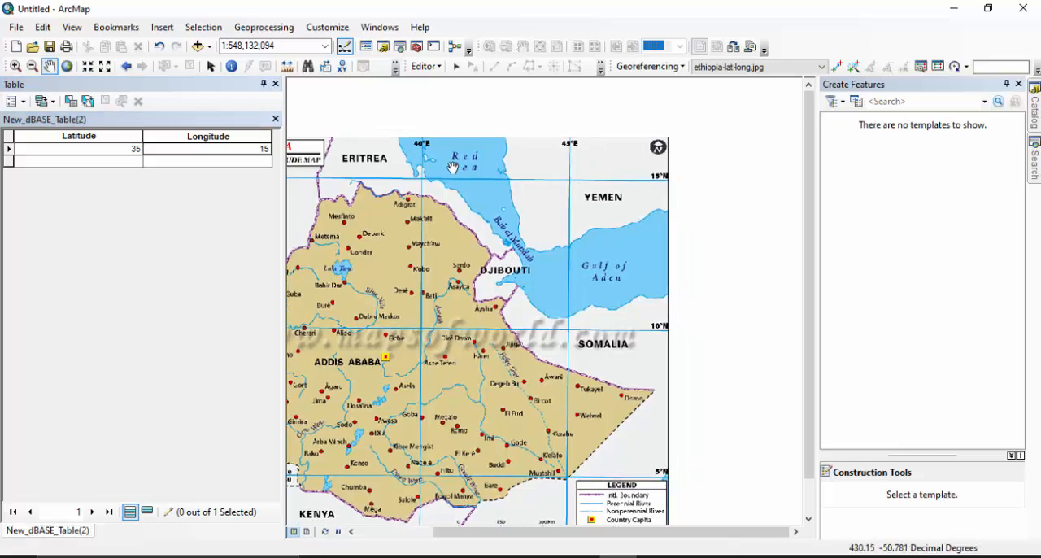
pyautogui.moveTo(334, 203); pyautogui.dragTo(493, 217)
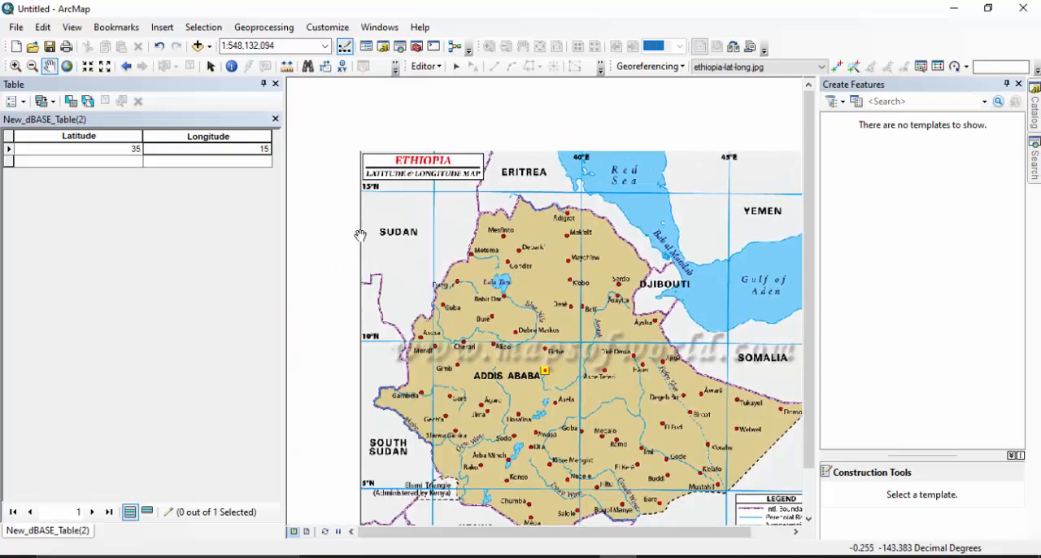
pyautogui.moveTo(700, 207); pyautogui.dragTo(481, 239)
pyautogui.moveTo(403, 461); pyautogui.dragTo(602, 319)
pyautogui.moveTo(394, 110); pyautogui.dragTo(413, 168)
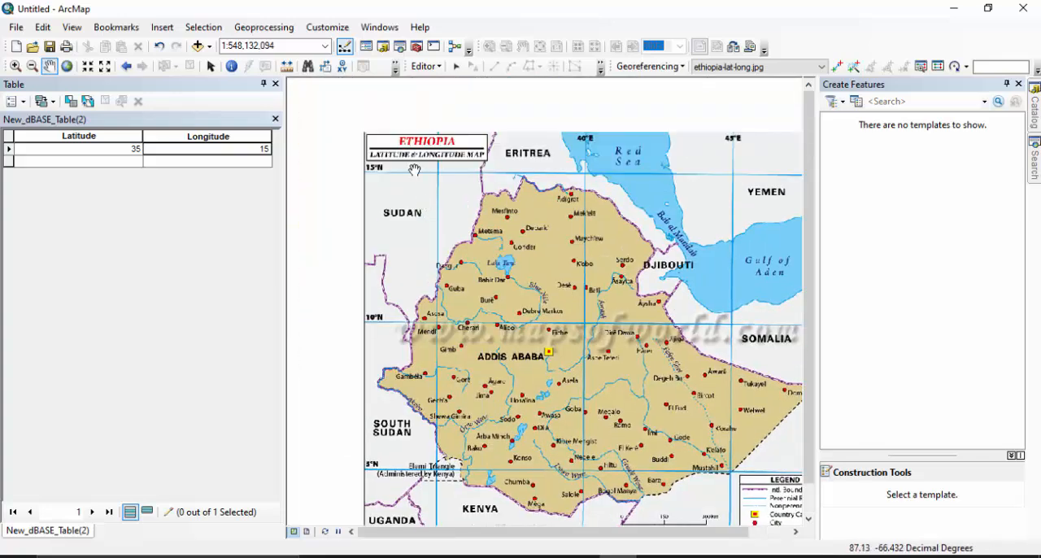
pyautogui.moveTo(581, 249); pyautogui.dragTo(374, 132)
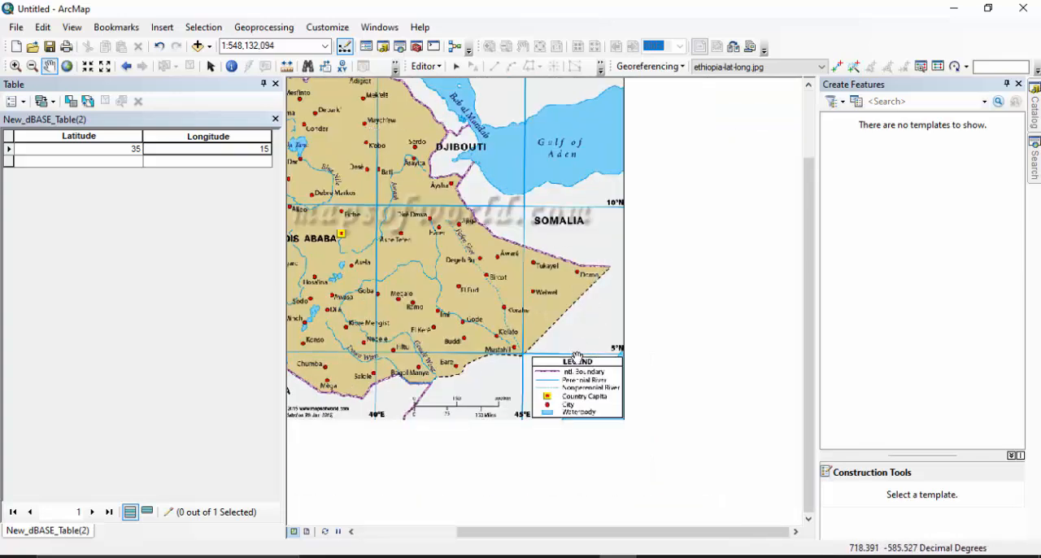
pyautogui.moveTo(458, 219); pyautogui.dragTo(622, 256)
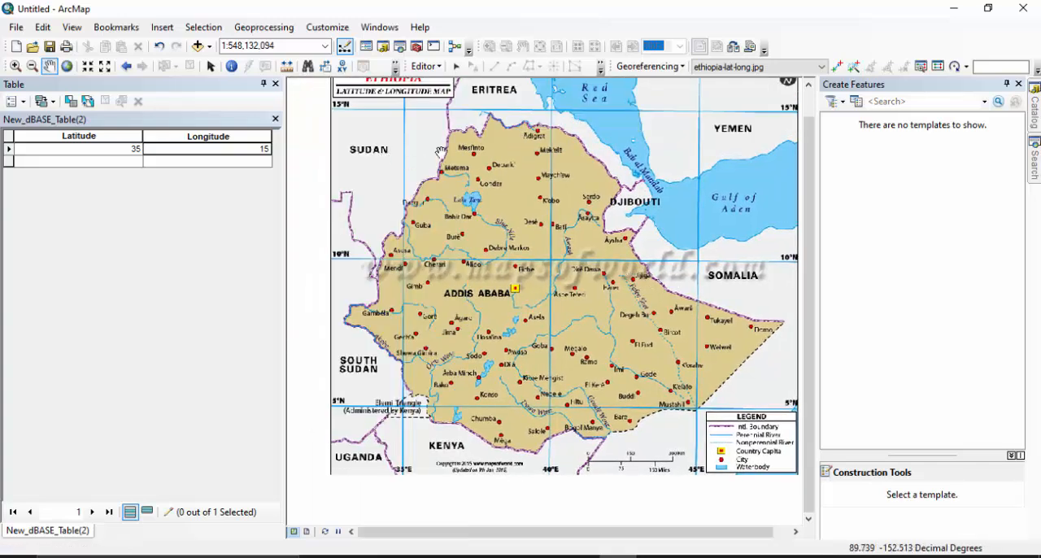
# Enter Latitude 45 and Longitude 15 in the table's second row, using the map's northeastern grid intersection.
pyautogui.moveTo(442, 152); pyautogui.dragTo(453, 234)
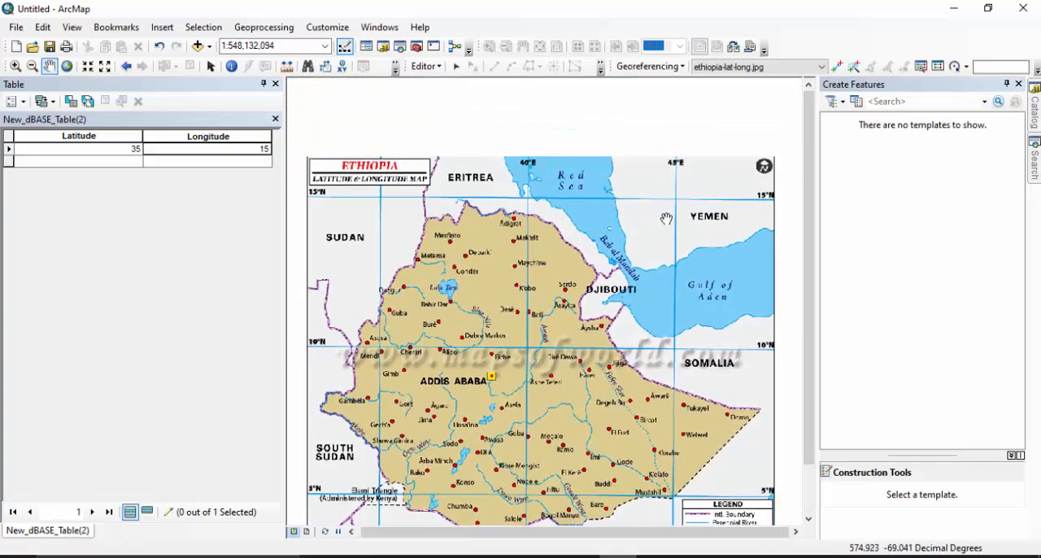
pyautogui.moveTo(578, 201); pyautogui.dragTo(516, 182)
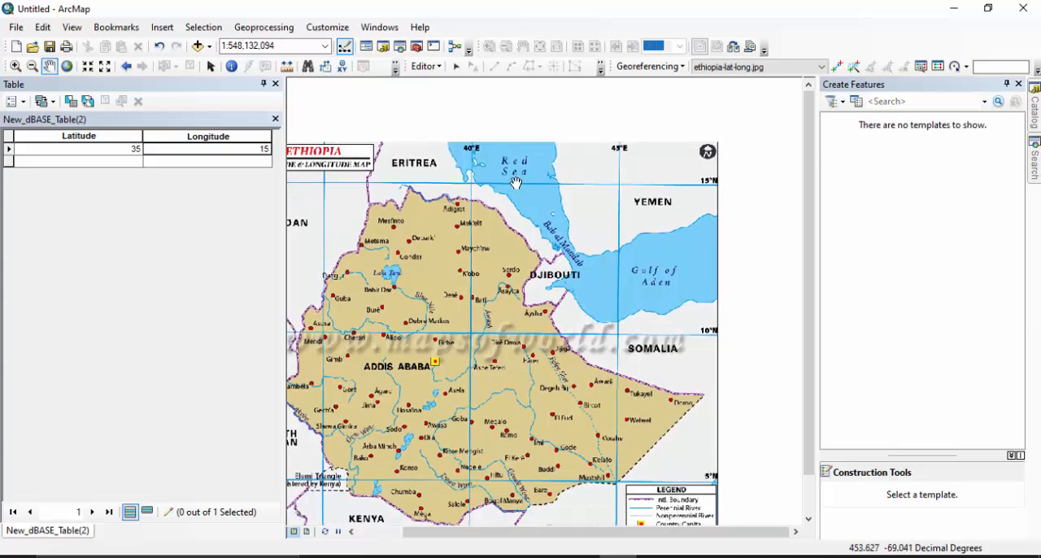
pyautogui.click(131, 160)
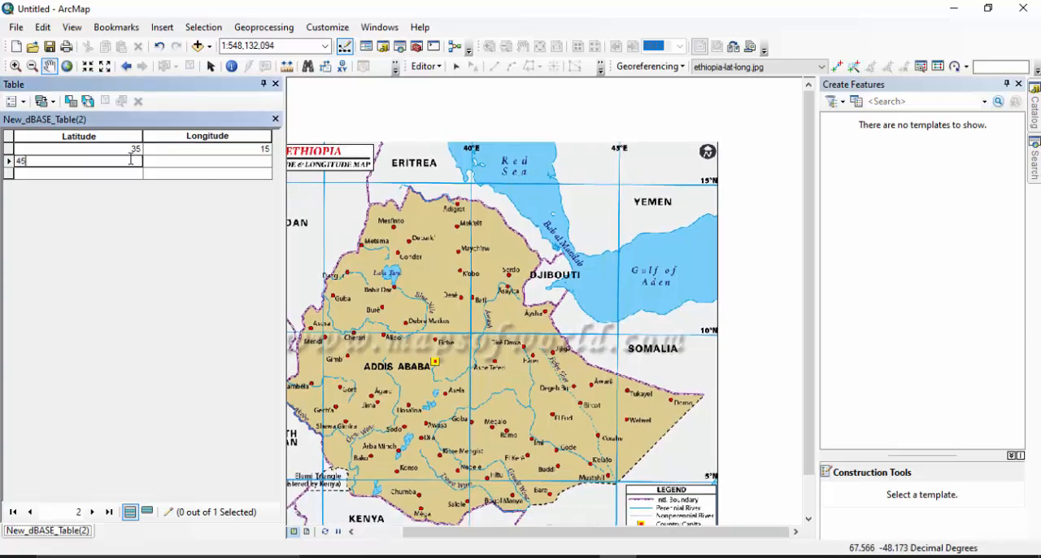
pyautogui.click(214, 162)
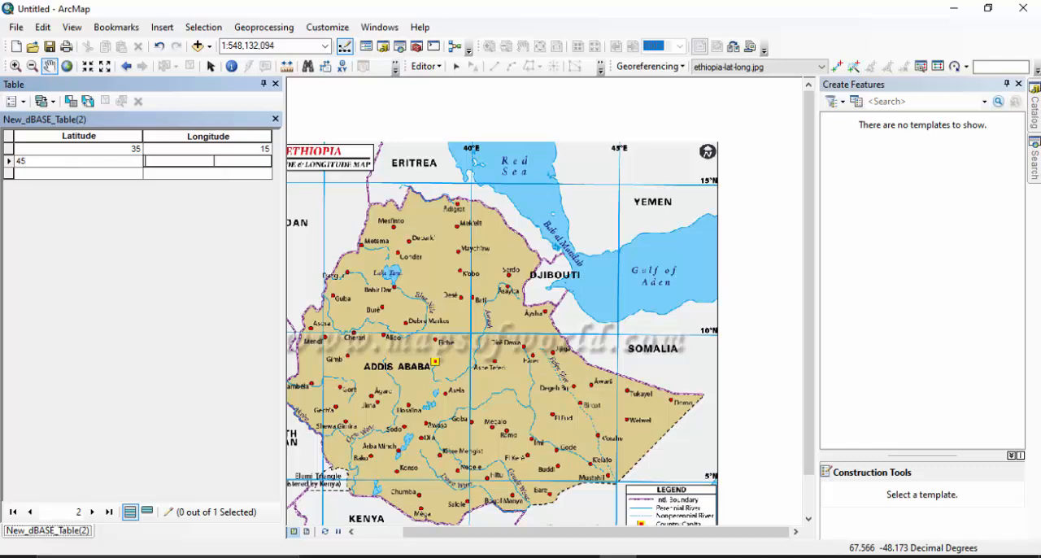
pyautogui.write('15')
pyautogui.press('Return')
# Enter Latitude 45 and Longitude 5 in the table's third row, using the map's southeastern grid intersection.
pyautogui.moveTo(528, 270); pyautogui.dragTo(494, 127)
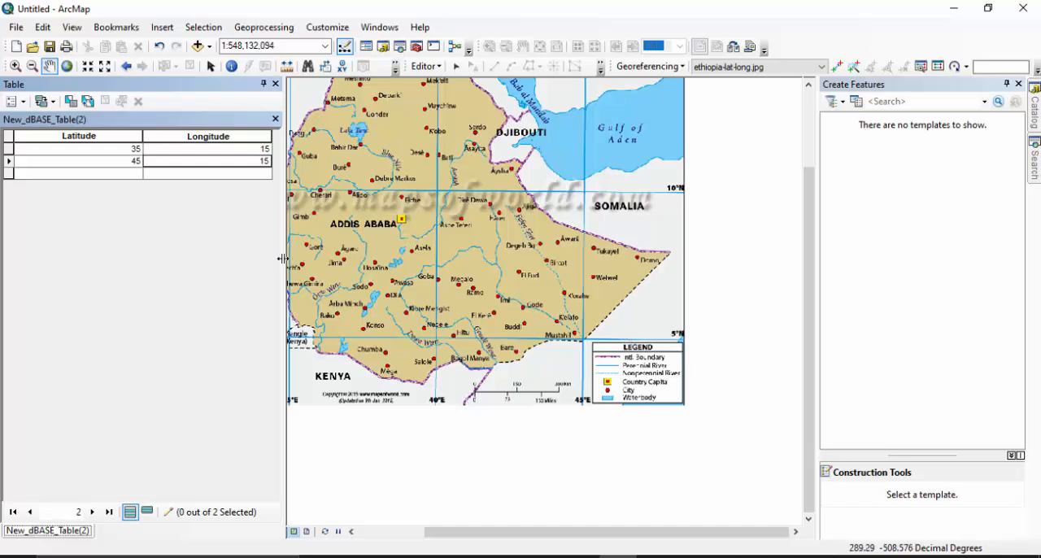
pyautogui.click(119, 173)
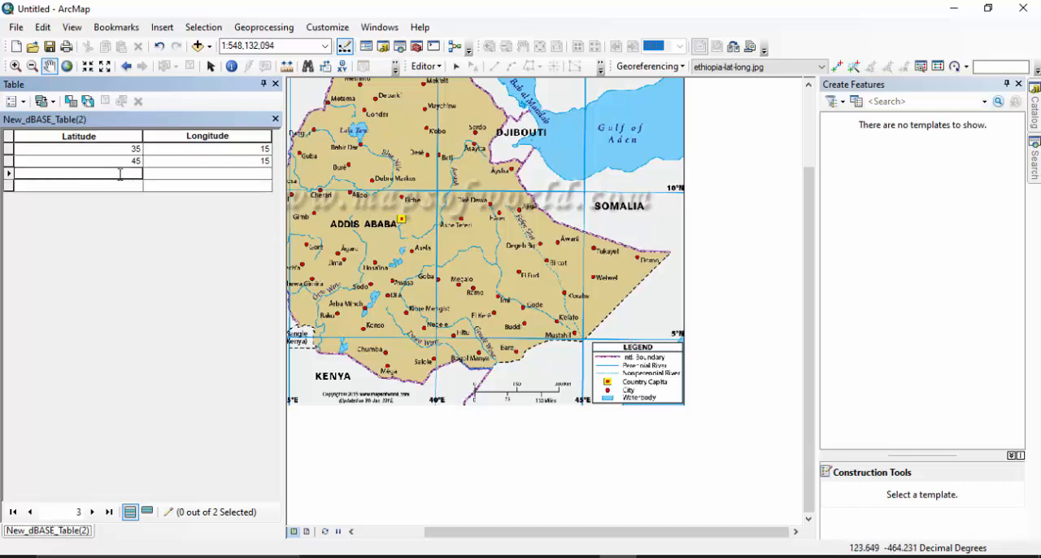
pyautogui.write('45')
pyautogui.click(196, 173)
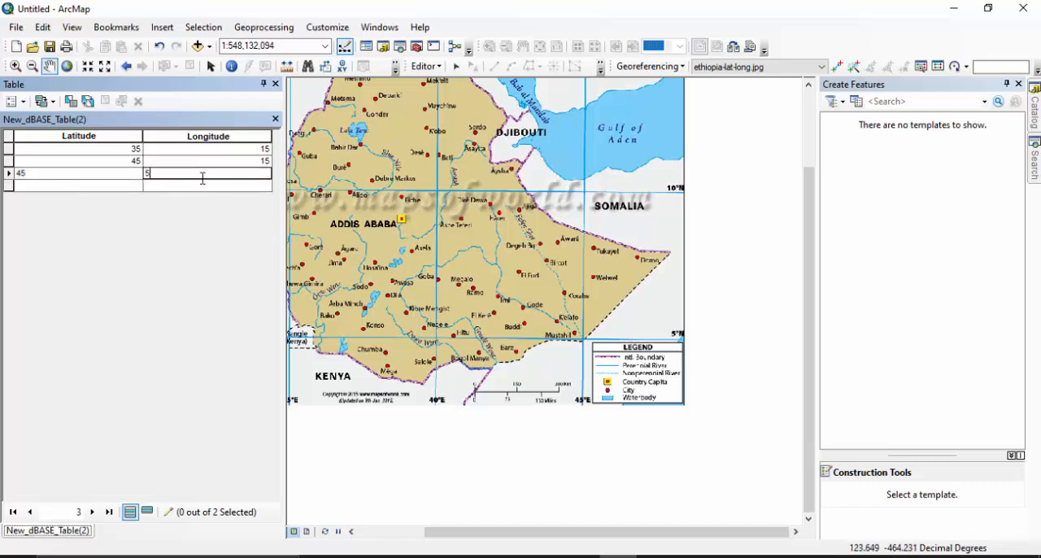
# Enter Latitude 35 and Longitude 5 in the table's fourth row, using the map's southwestern grid intersection.
pyautogui.moveTo(433, 289); pyautogui.dragTo(691, 286)
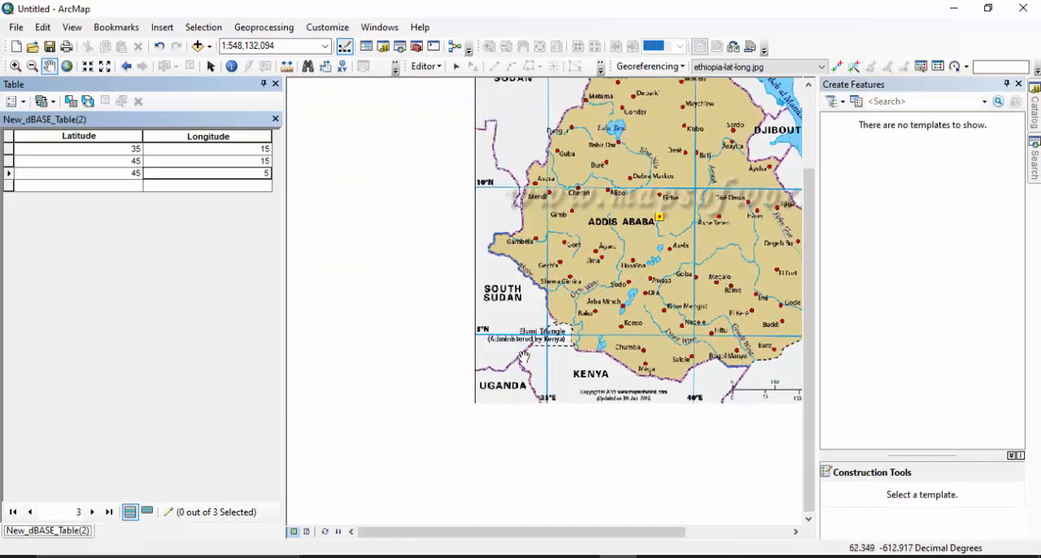
pyautogui.click(124, 186)
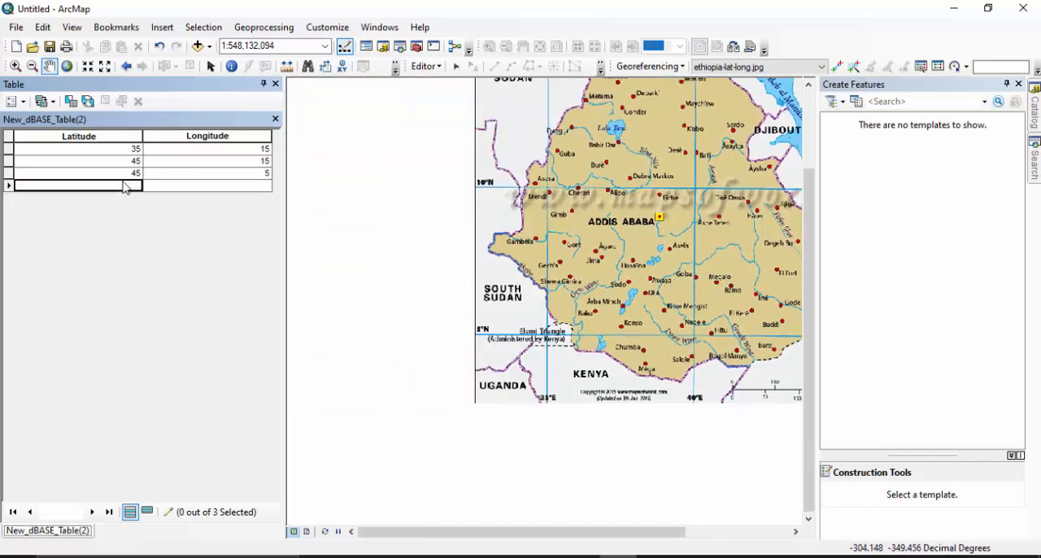
pyautogui.click(125, 183)
pyautogui.write('35')
pyautogui.click(188, 185)
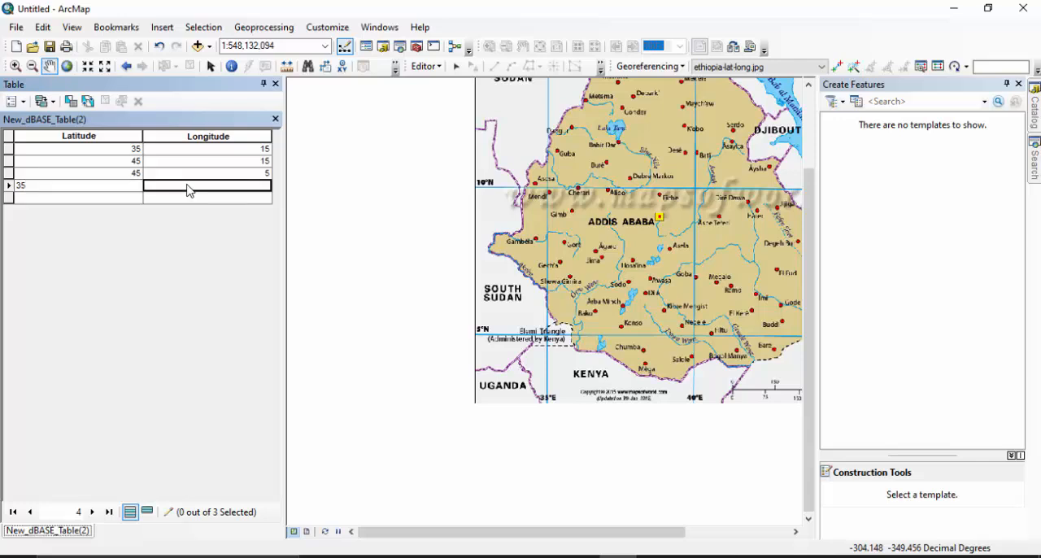
pyautogui.write('5')
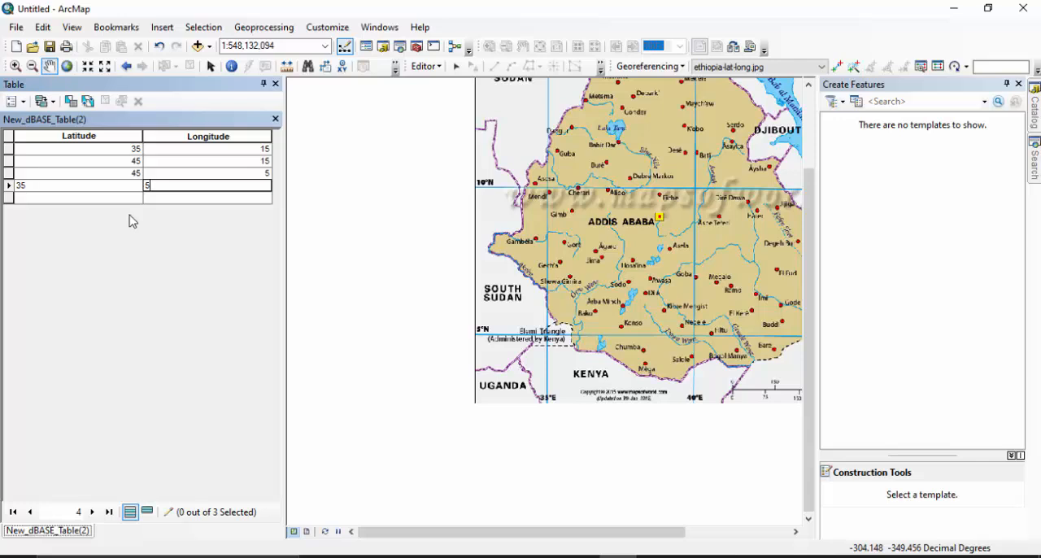
# Close the attribute table, restore the Table Of Contents and open Display XY Data for New_dBASE_Table(2).
pyautogui.click(275, 118)
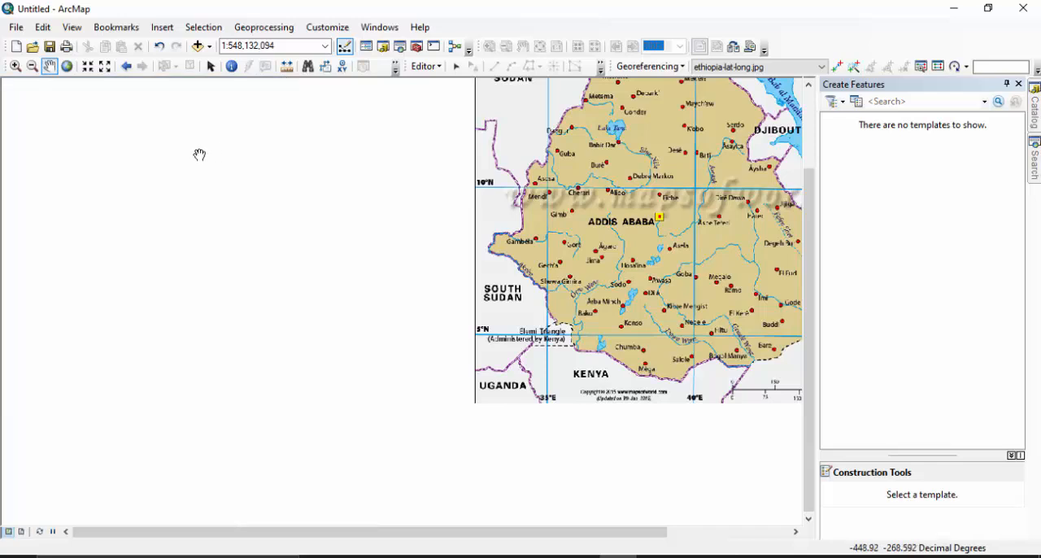
pyautogui.click(365, 47)
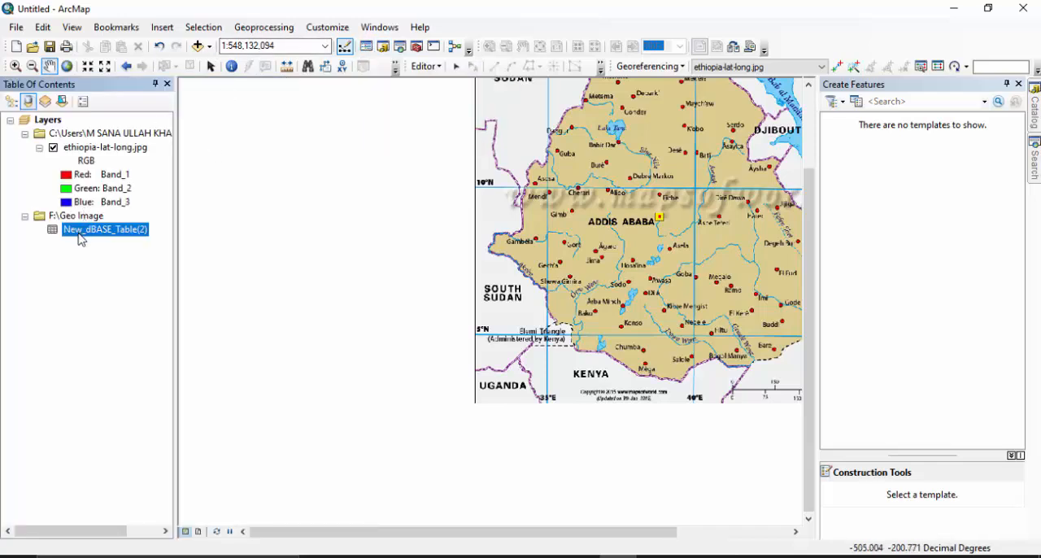
pyautogui.rightClick(79, 235)
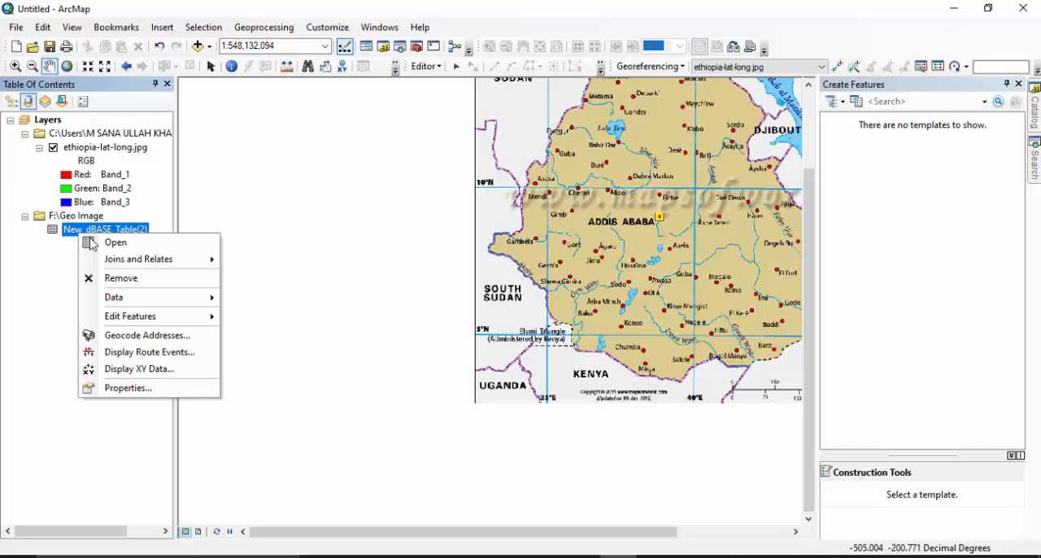
pyautogui.click(134, 369)
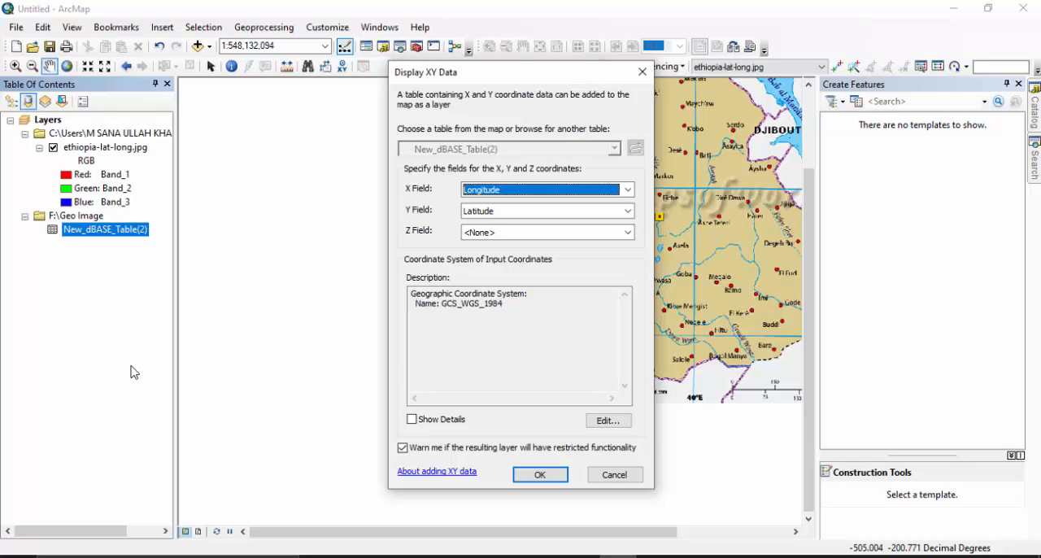
# Set the X Field to Latitude and the Y Field to Longitude for the XY data.
pyautogui.click(627, 190)
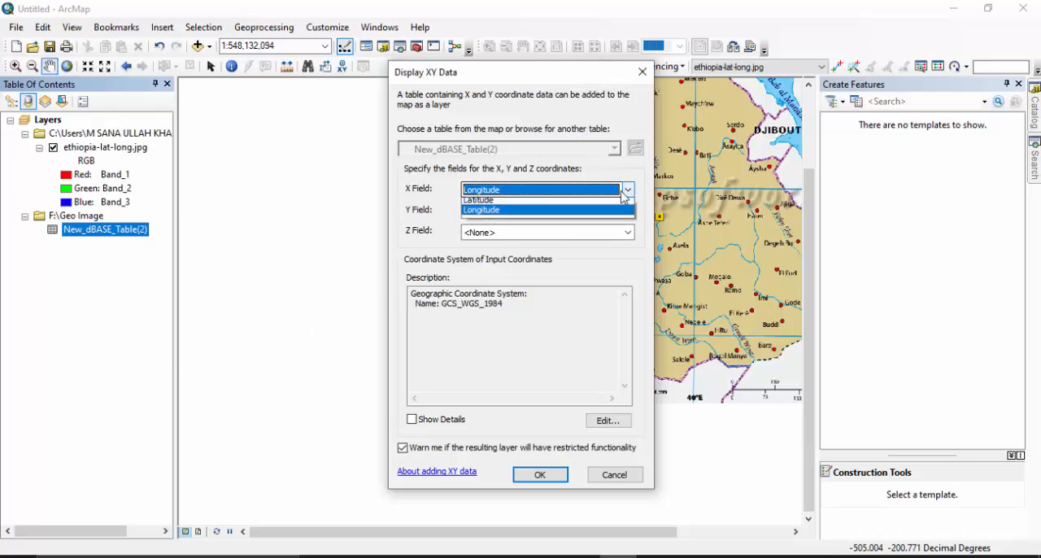
pyautogui.click(491, 202)
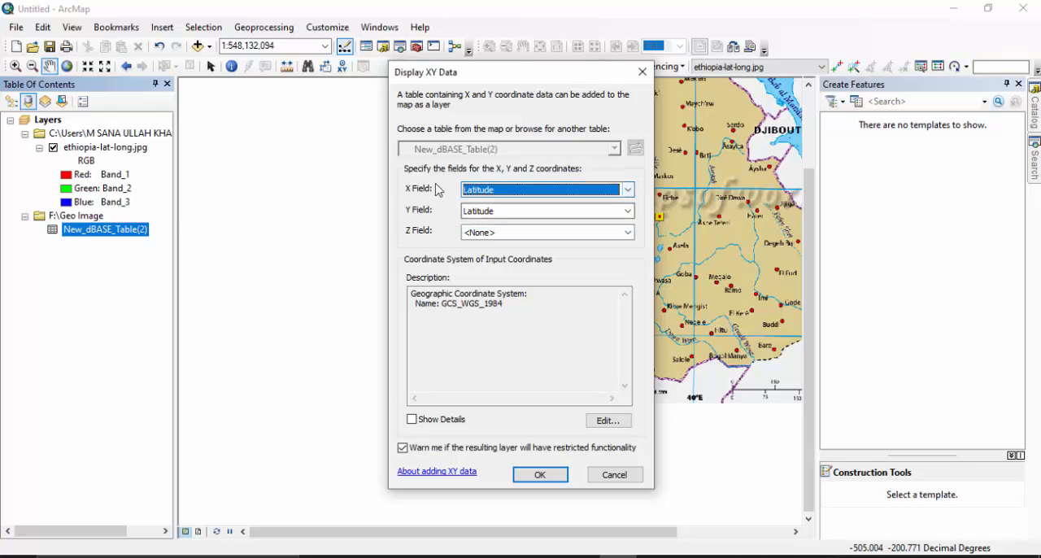
pyautogui.click(624, 212)
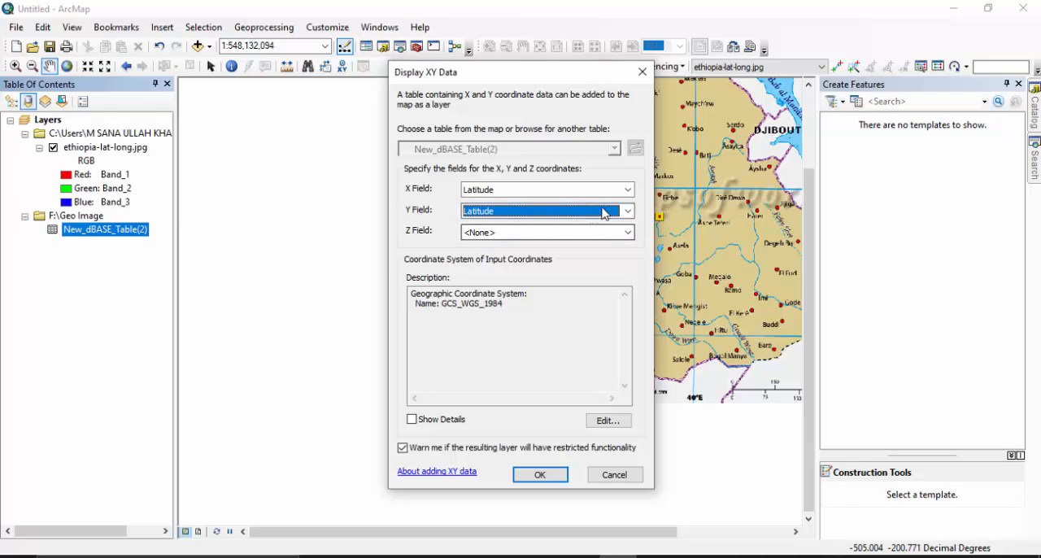
pyautogui.click(536, 210)
pyautogui.click(500, 247)
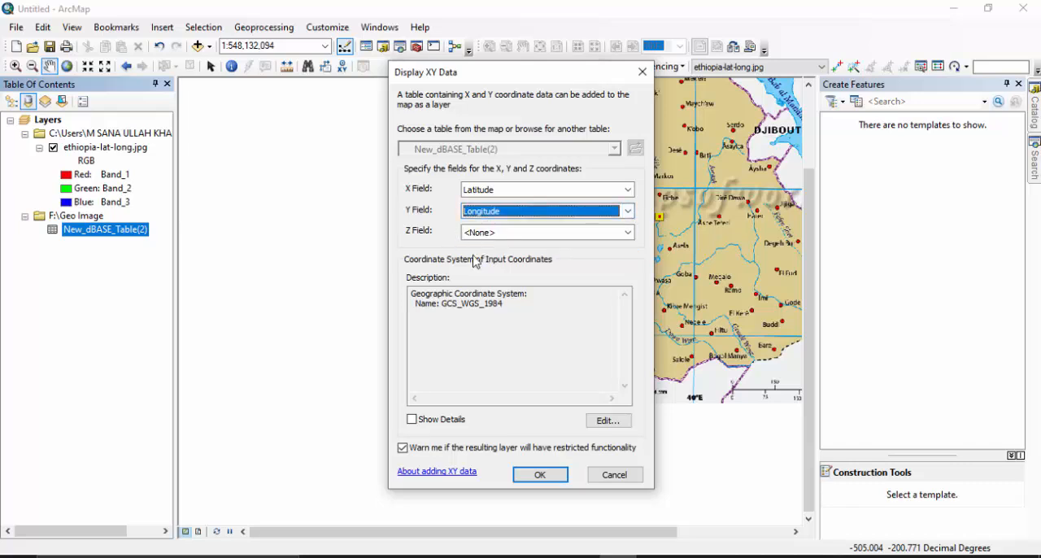
# Review the available coordinate systems, keep GCS_WGS_1984 for the input coordinates and add the XY points as a map layer.
pyautogui.moveTo(518, 309); pyautogui.dragTo(385, 290)
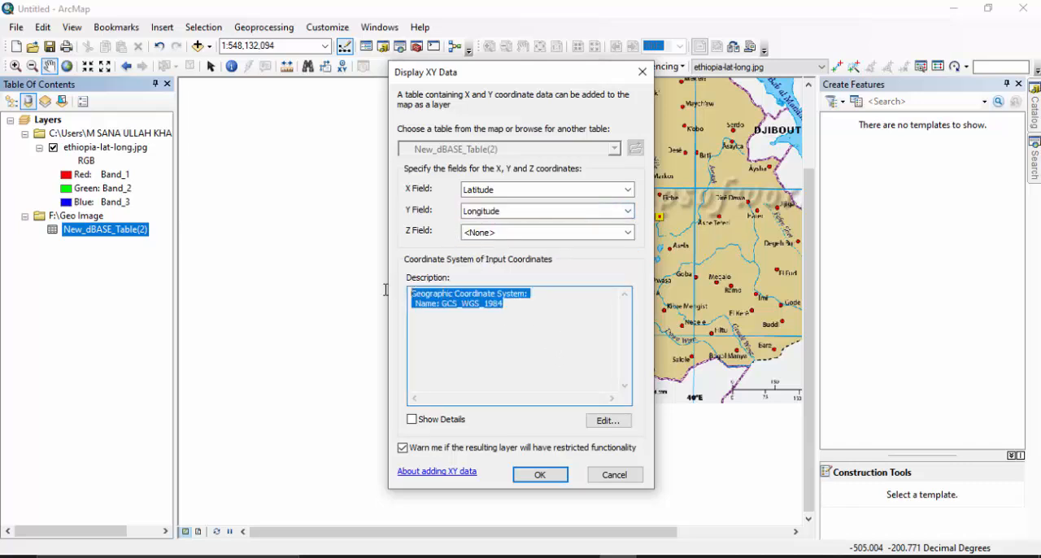
pyautogui.moveTo(520, 316); pyautogui.dragTo(379, 286)
pyautogui.moveTo(518, 307); pyautogui.dragTo(380, 297)
pyautogui.click(606, 421)
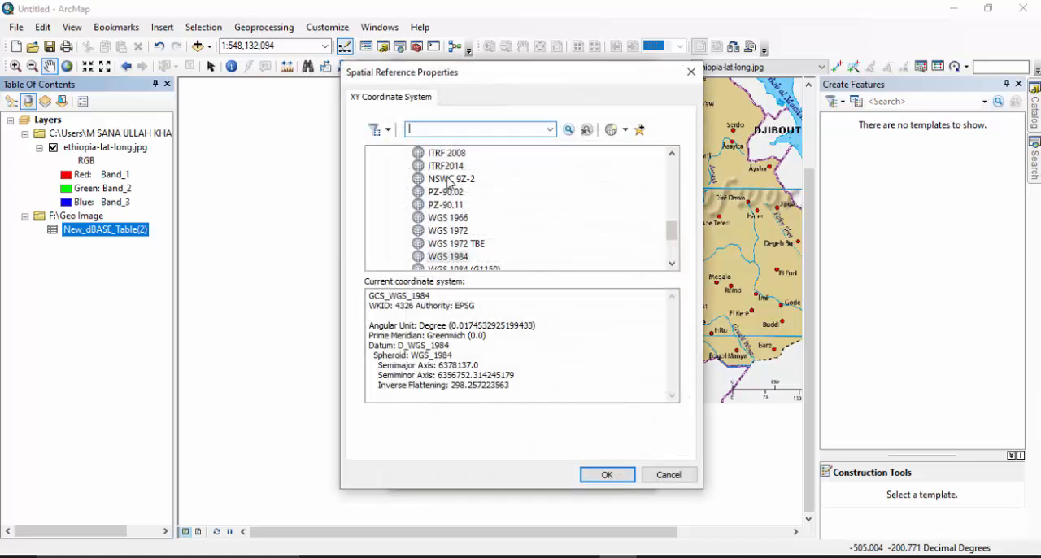
pyautogui.scroll(10, 456, 268)
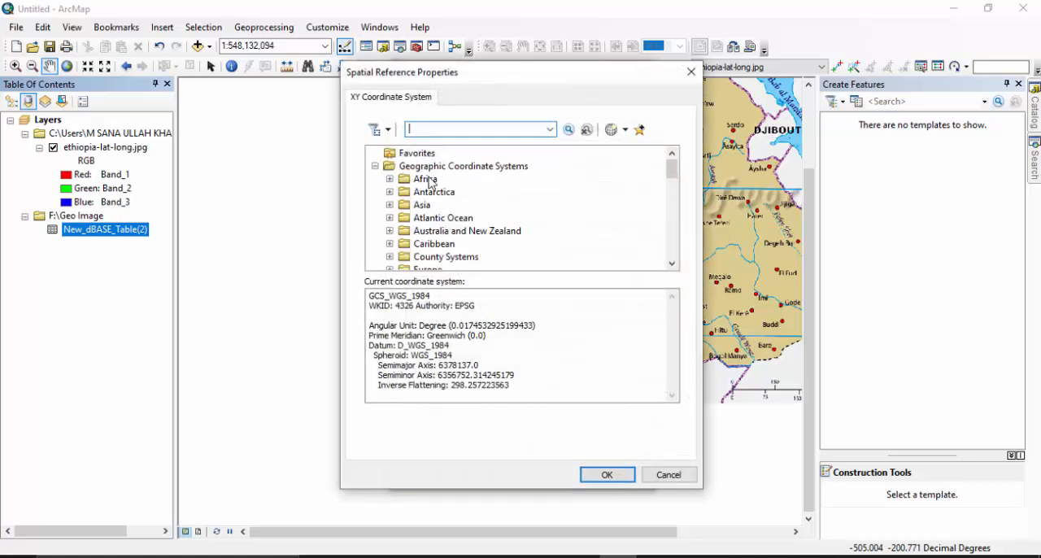
pyautogui.scroll(-10, 439, 201)
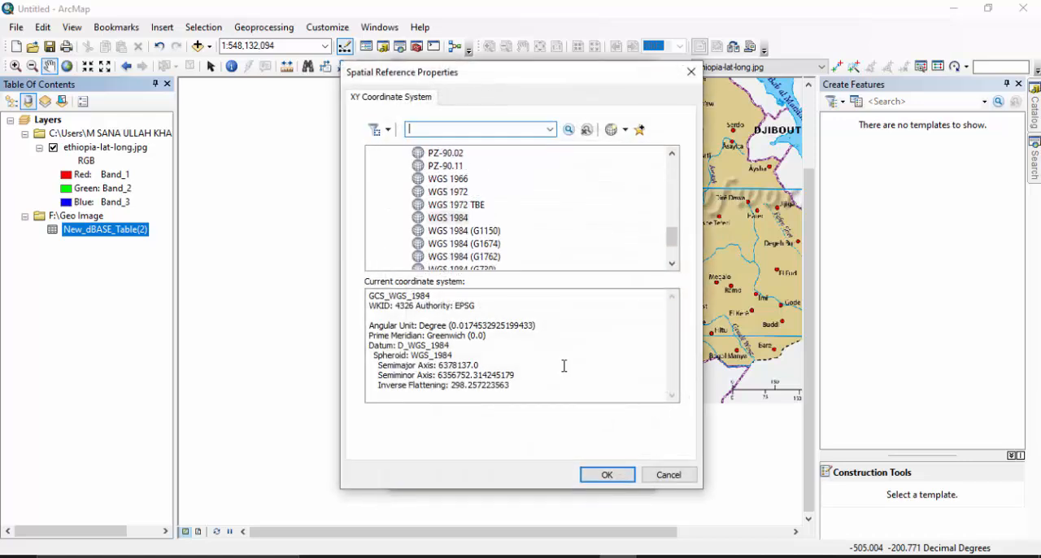
pyautogui.click(607, 475)
pyautogui.click(553, 476)
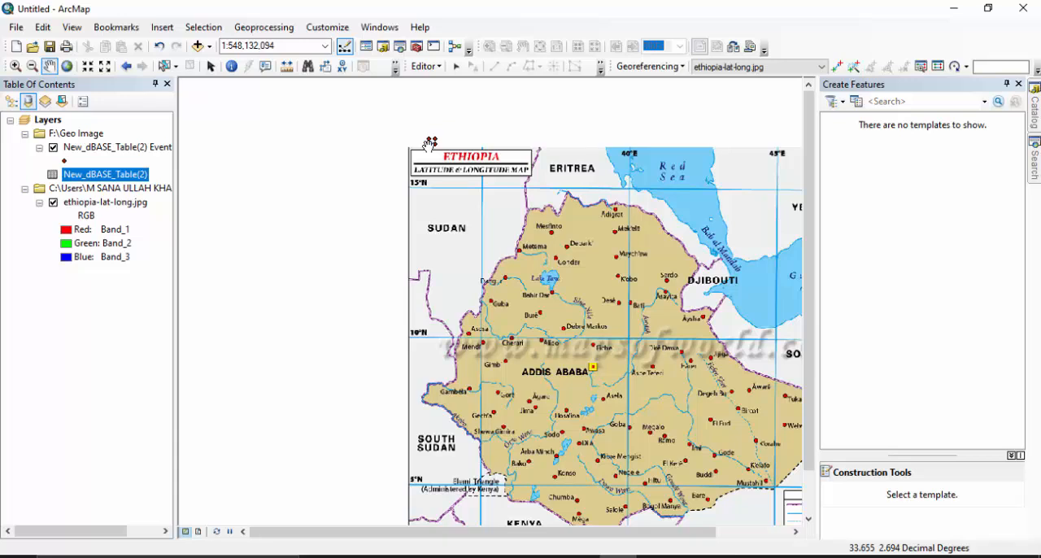
# Change the XY event layer's point symbol to the green Circle 2.
pyautogui.click(64, 161)
pyautogui.click(430, 315)
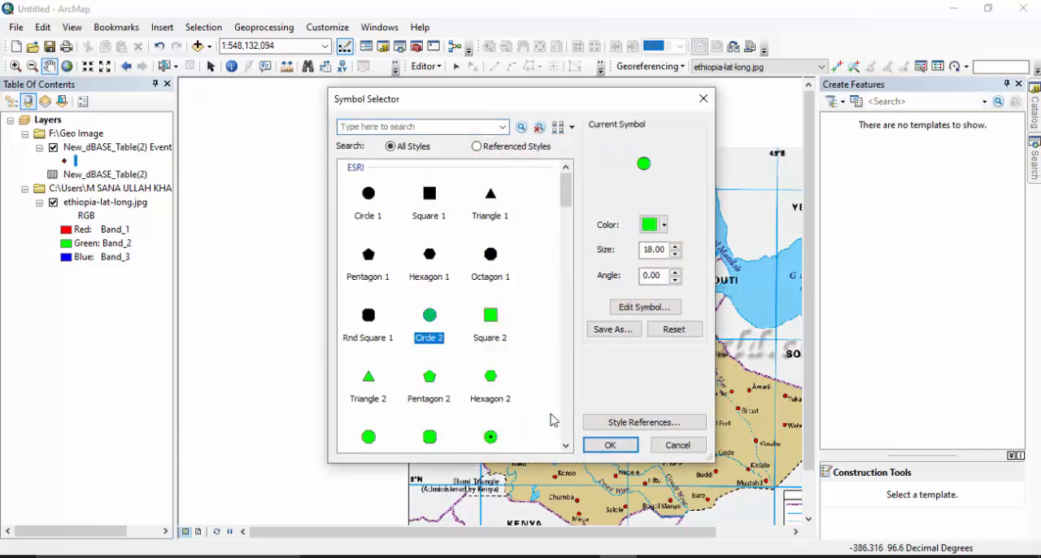
pyautogui.click(623, 449)
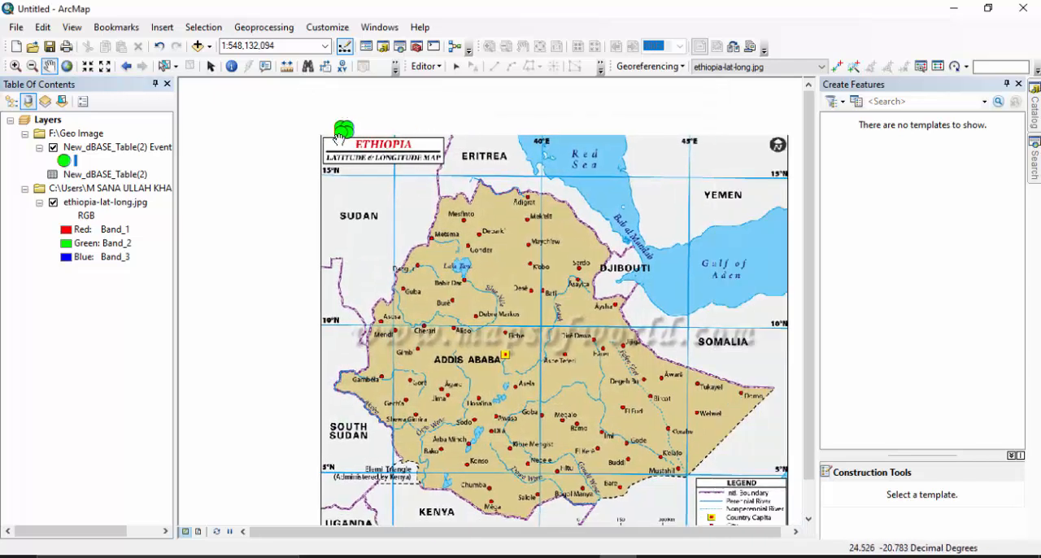
# Undock the Georeferencing toolbar and close it.
pyautogui.moveTo(529, 261); pyautogui.dragTo(463, 226)
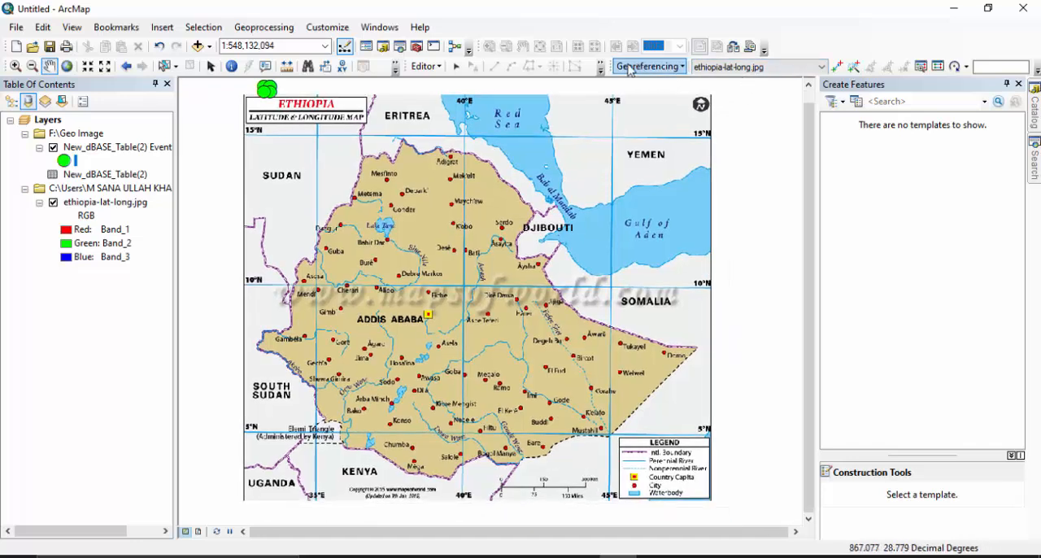
pyautogui.moveTo(607, 85); pyautogui.dragTo(585, 145)
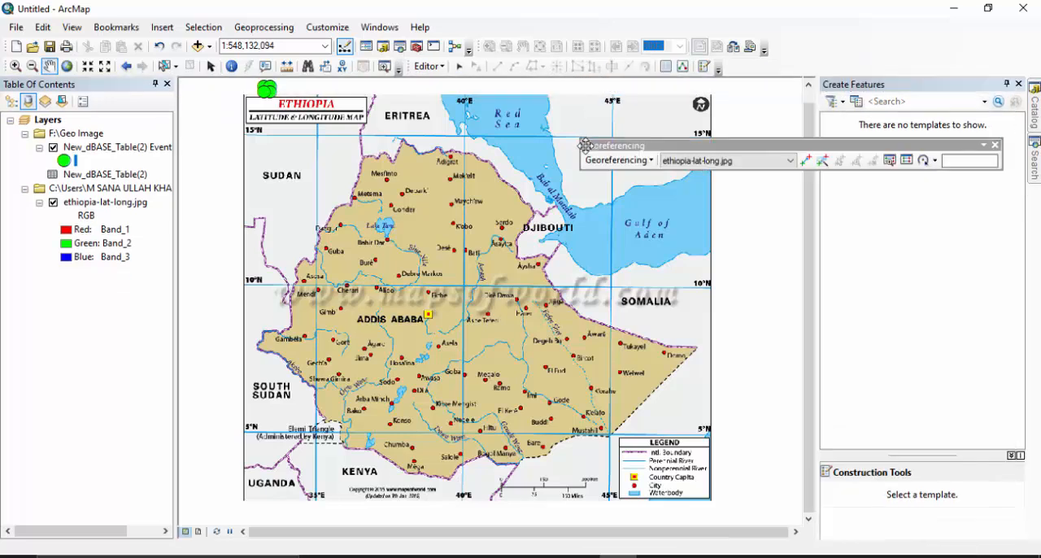
pyautogui.click(994, 146)
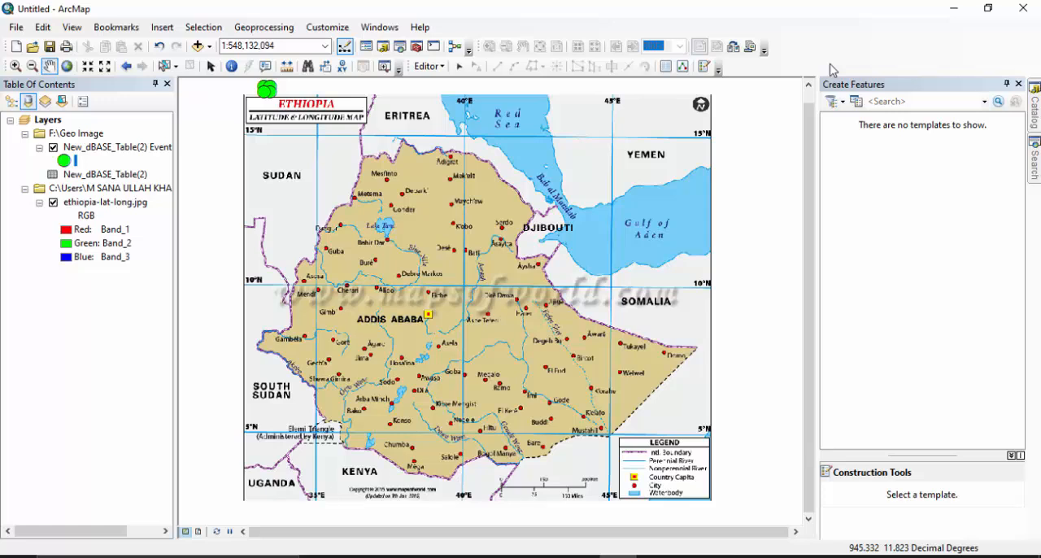
# Display the Georeferencing toolbar again and dock it beside the Editor toolbar.
pyautogui.rightClick(803, 24)
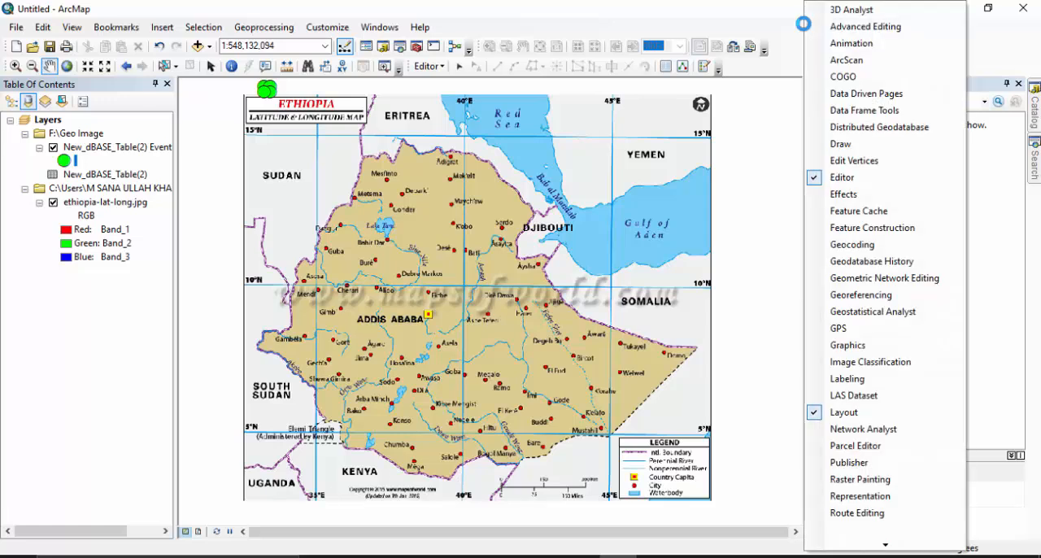
pyautogui.click(842, 301)
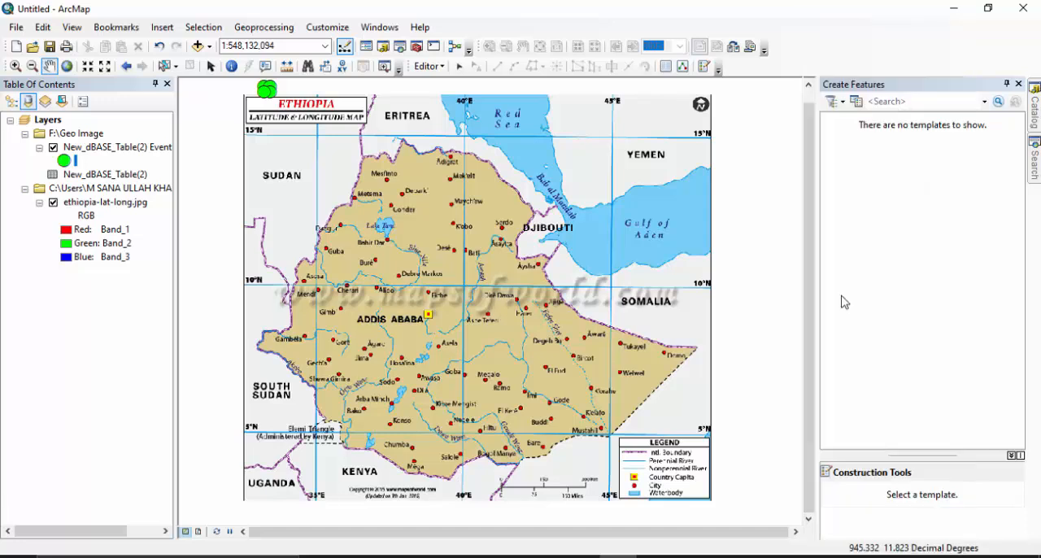
pyautogui.moveTo(615, 147); pyautogui.dragTo(721, 72)
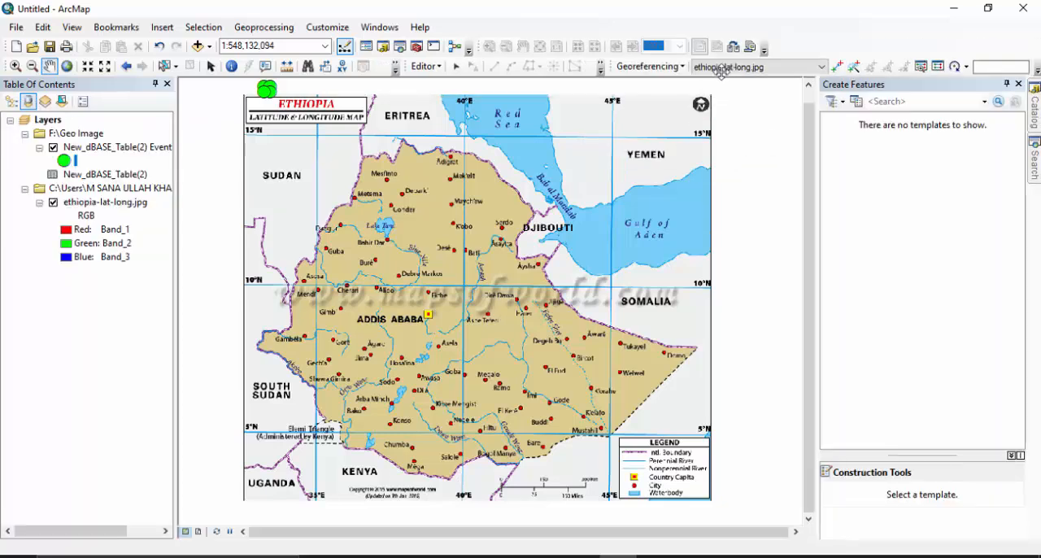
# Add a control point linking the image's 15°N, 35°E grid intersection to the upper-left XY point, and turn off Auto Adjust.
pyautogui.click(841, 71)
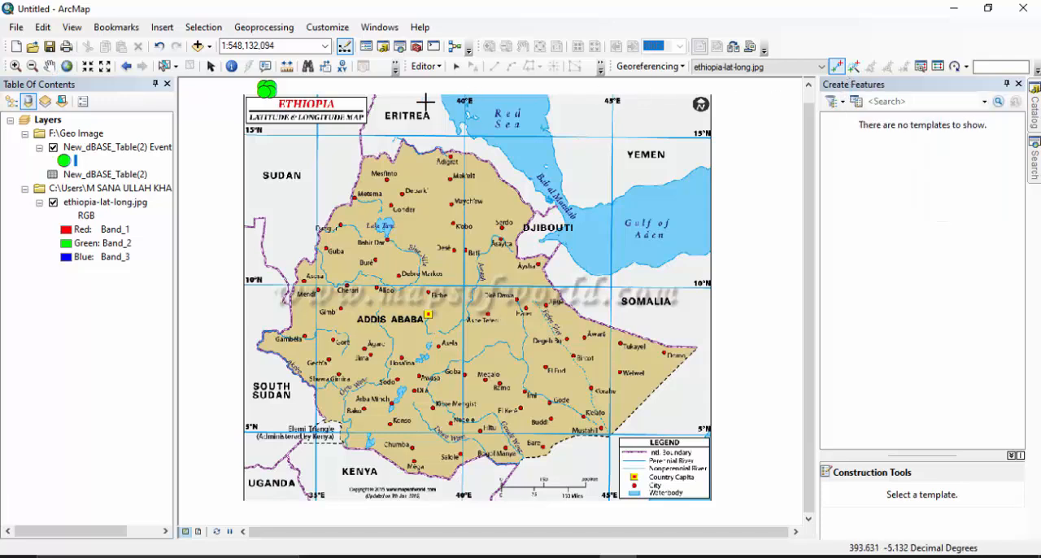
pyautogui.scroll(5, 323, 124)
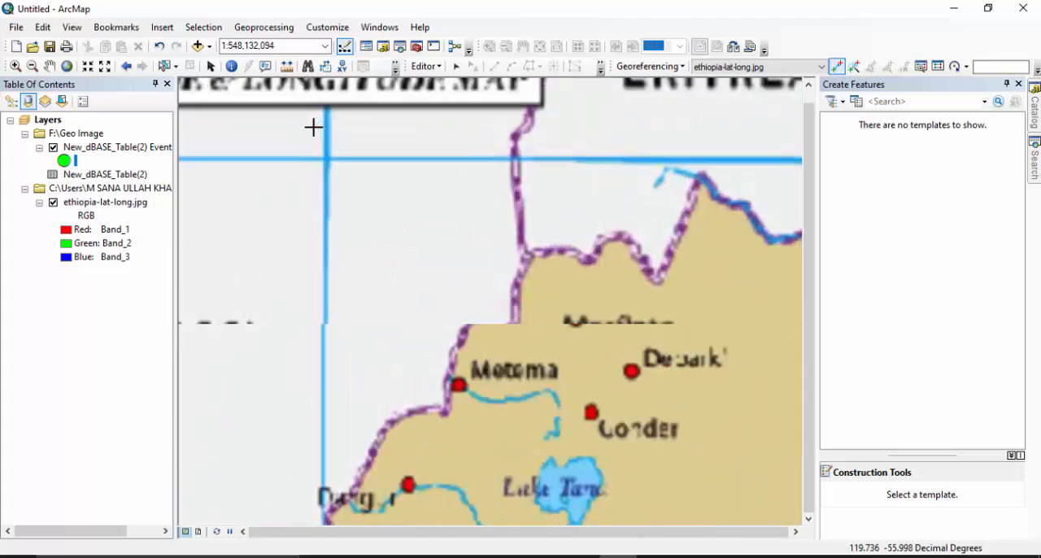
pyautogui.scroll(2, 325, 155)
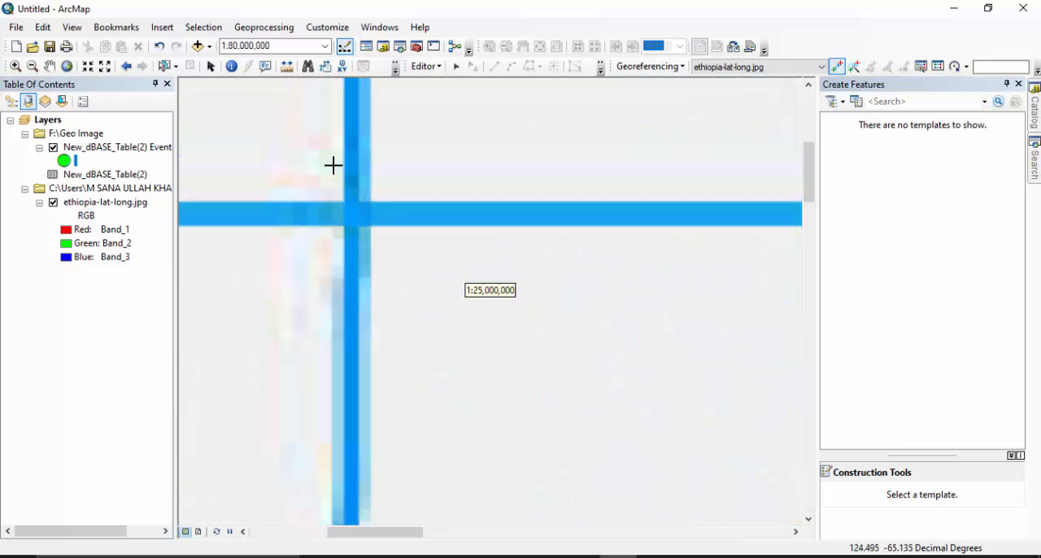
pyautogui.scroll(2, 360, 226)
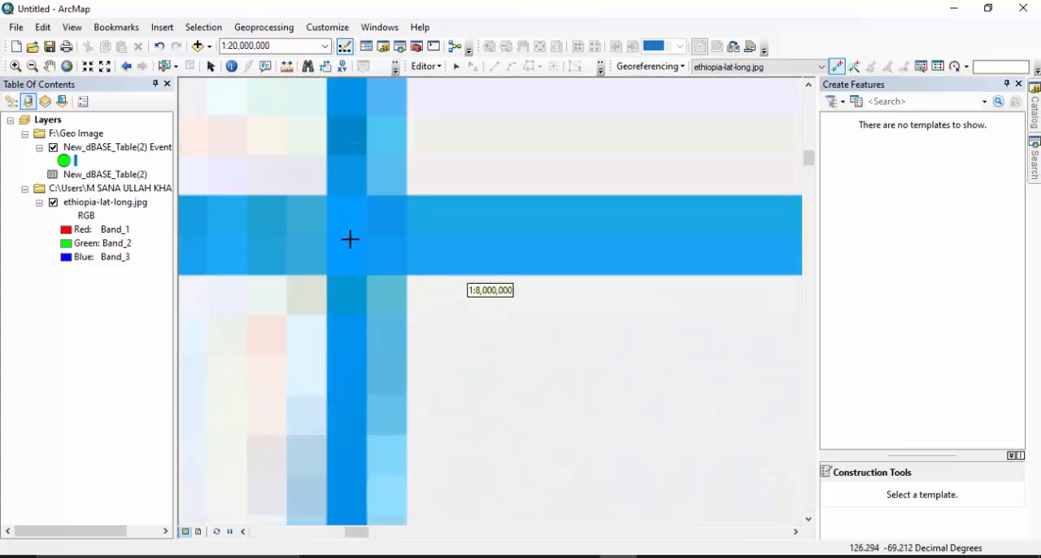
pyautogui.scroll(2, 350, 239)
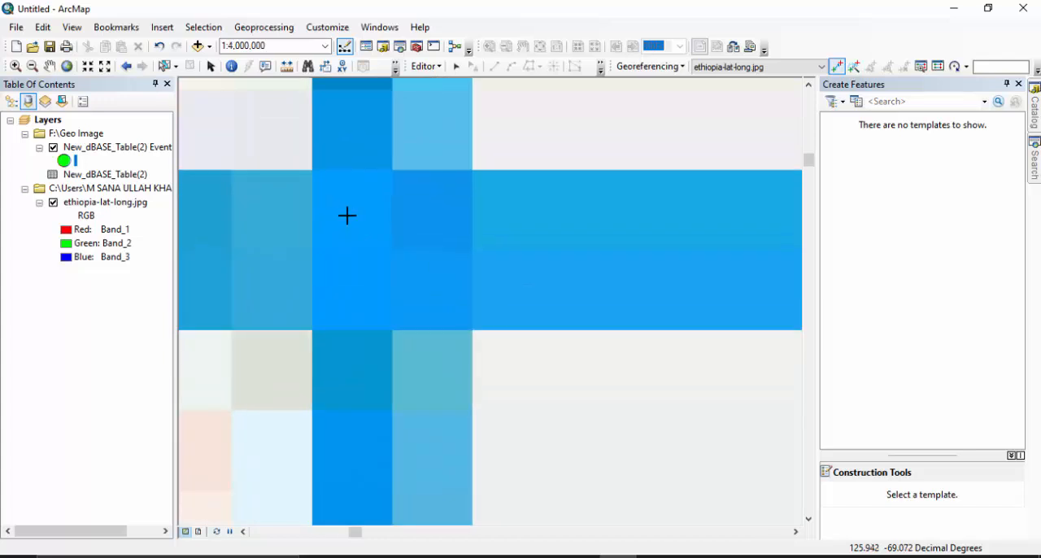
pyautogui.scroll(-4, 400, 249)
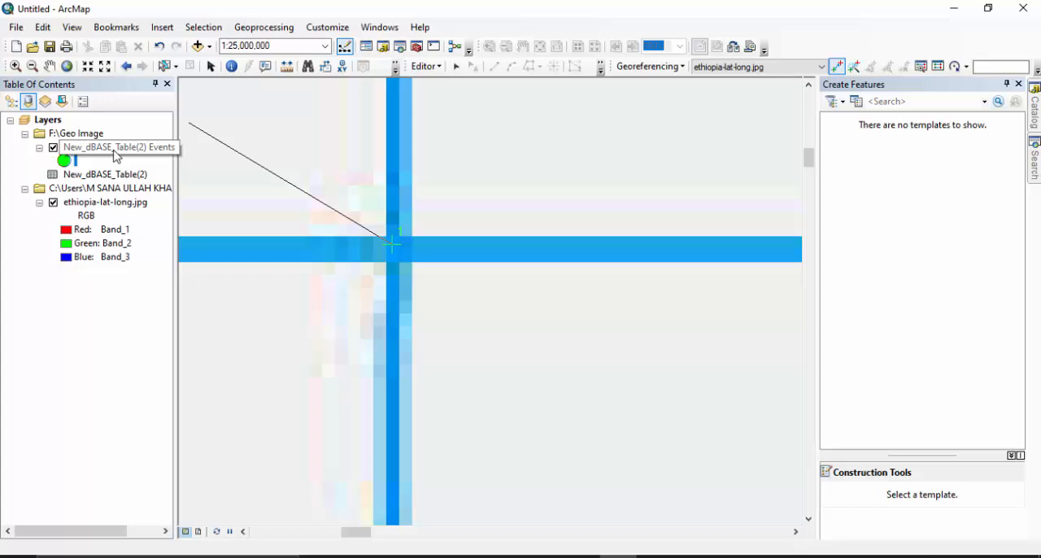
pyautogui.rightClick(115, 147)
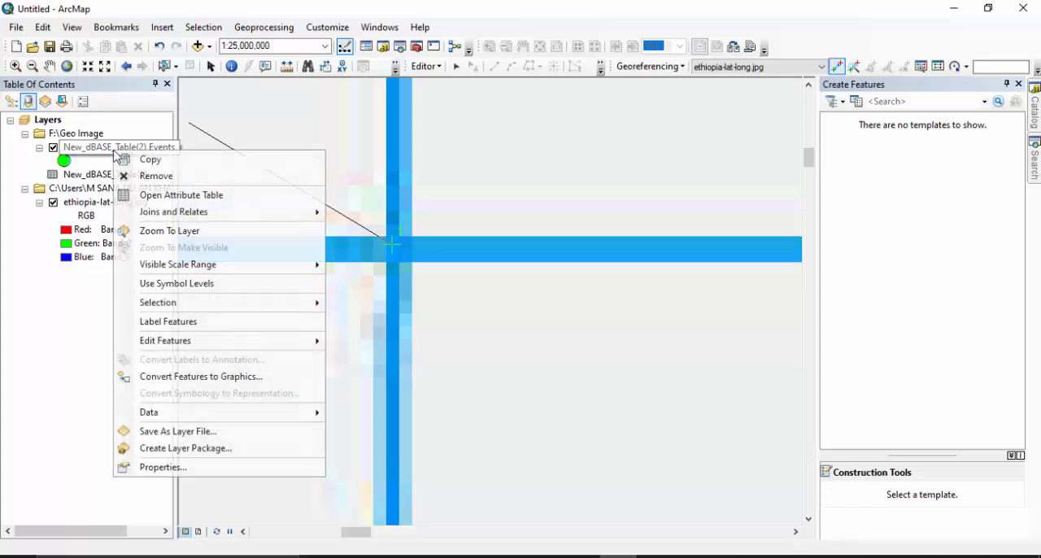
pyautogui.click(175, 229)
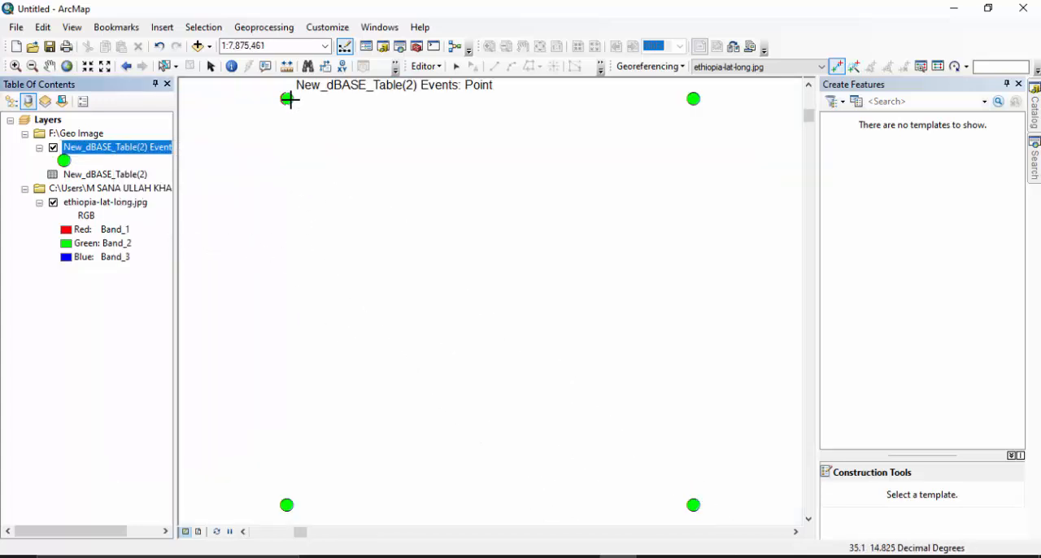
pyautogui.click(285, 97)
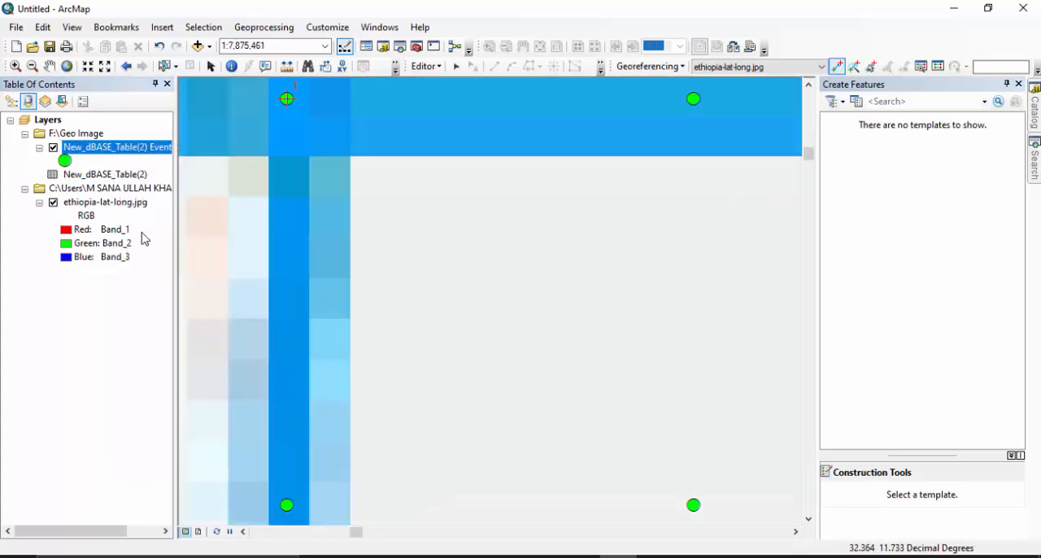
pyautogui.click(636, 67)
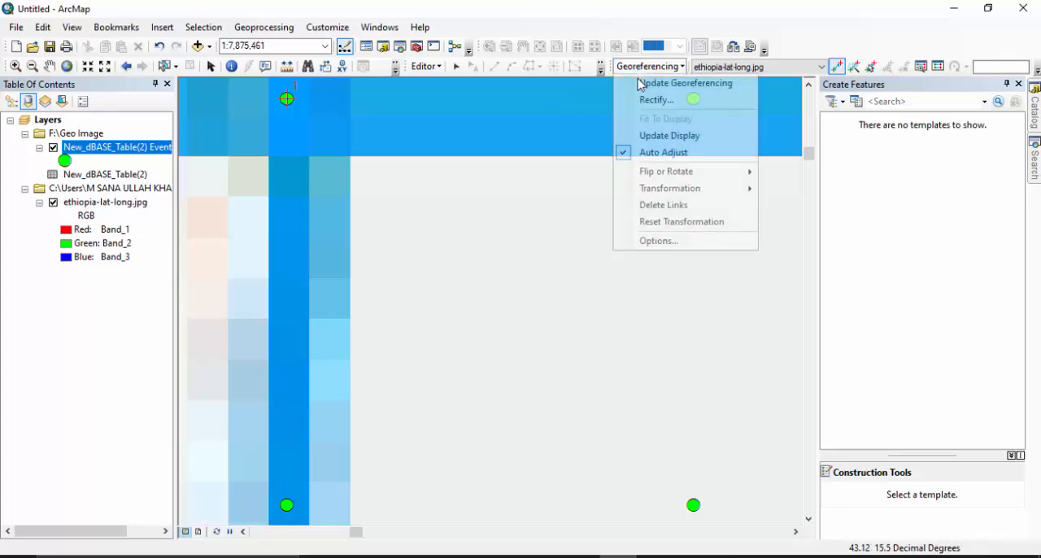
pyautogui.click(665, 151)
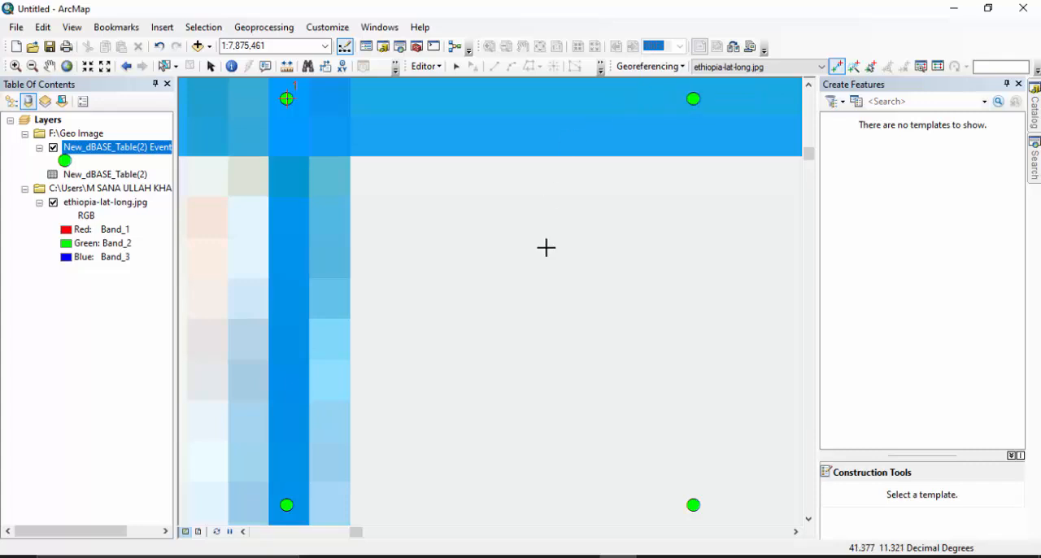
# Add a second control point linking the image's 15°N, 45°E grid intersection to the upper-right XY point.
pyautogui.scroll(2, 546, 248)
pyautogui.scroll(4, 546, 248)
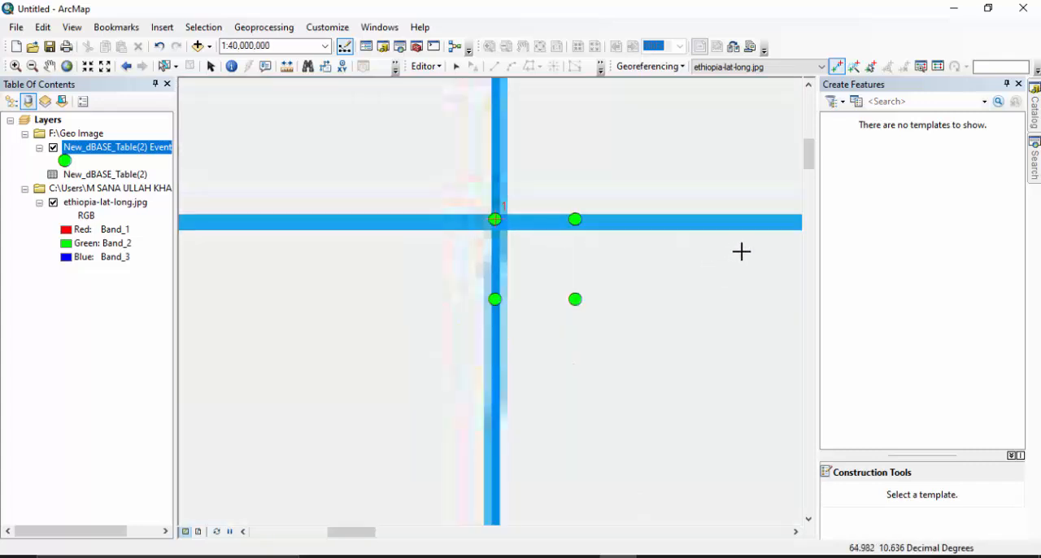
pyautogui.scroll(3, 444, 269)
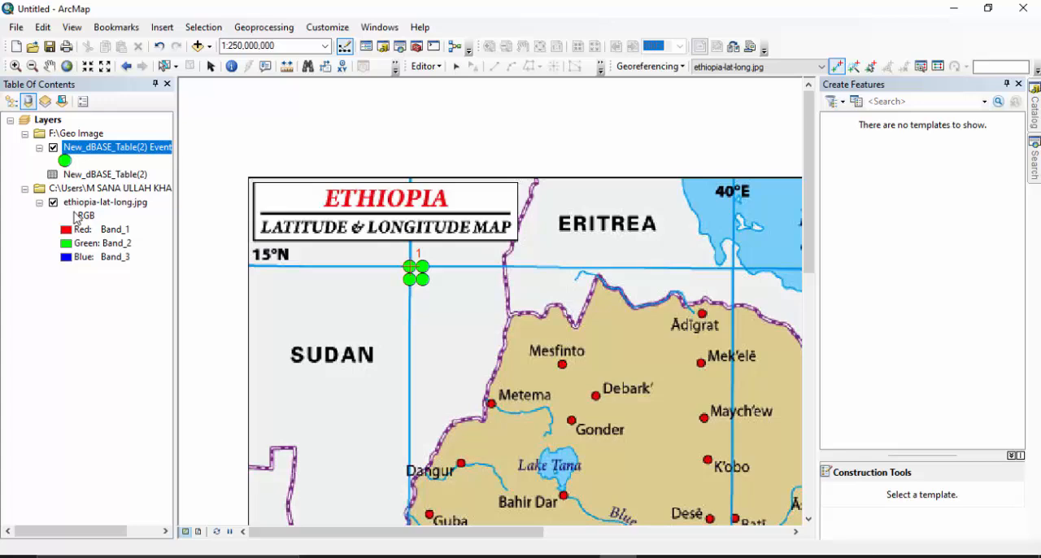
pyautogui.click(78, 202)
pyautogui.rightClick(78, 203)
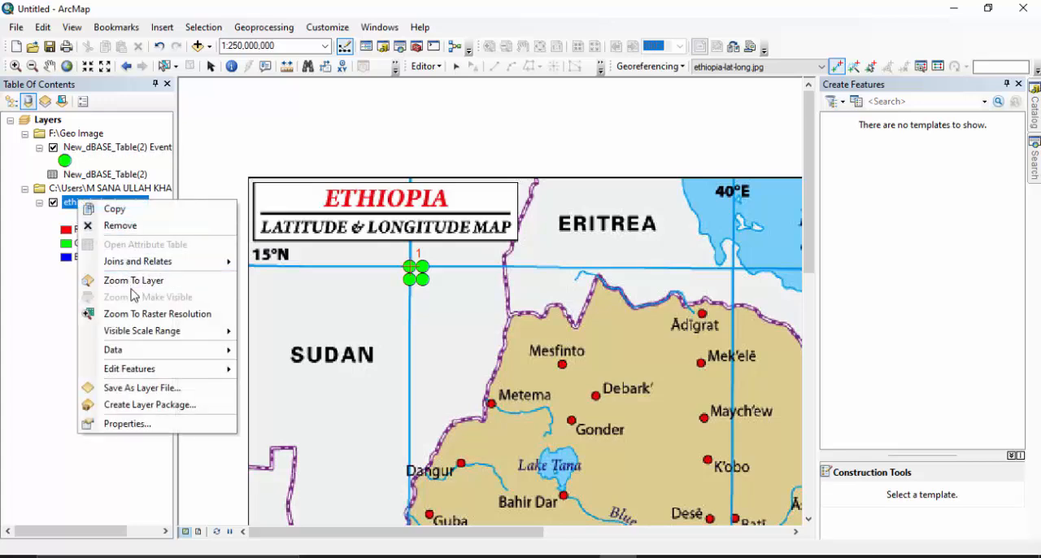
pyautogui.click(186, 281)
pyautogui.scroll(-1, 631, 147)
pyautogui.scroll(-3, 631, 147)
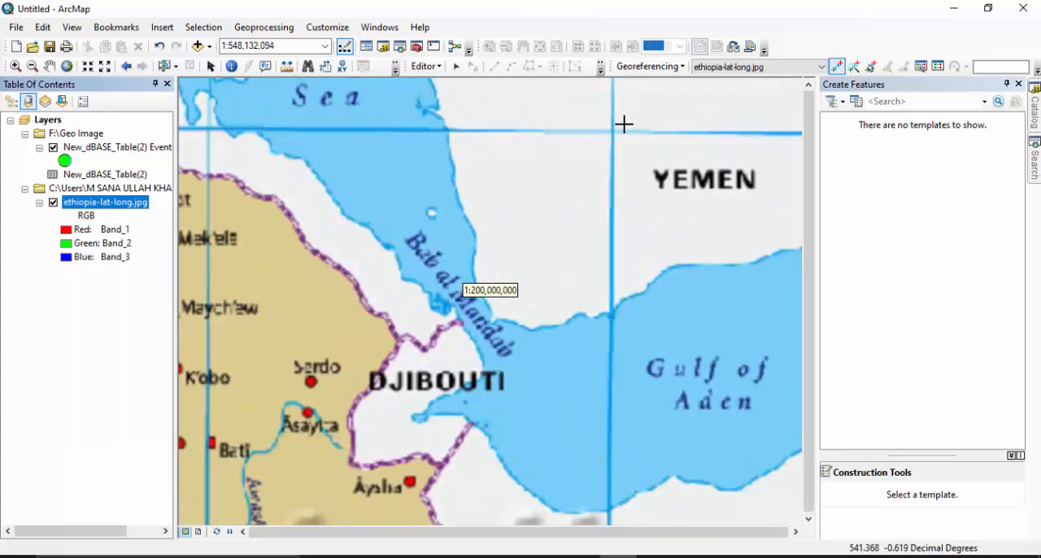
pyautogui.scroll(-5, 575, 160)
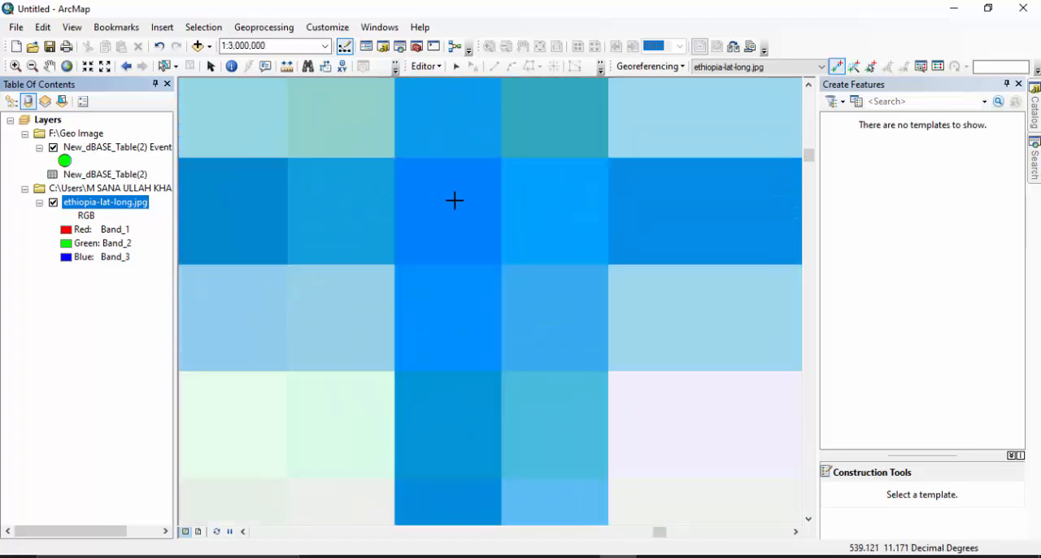
pyautogui.click(443, 211)
pyautogui.rightClick(444, 209)
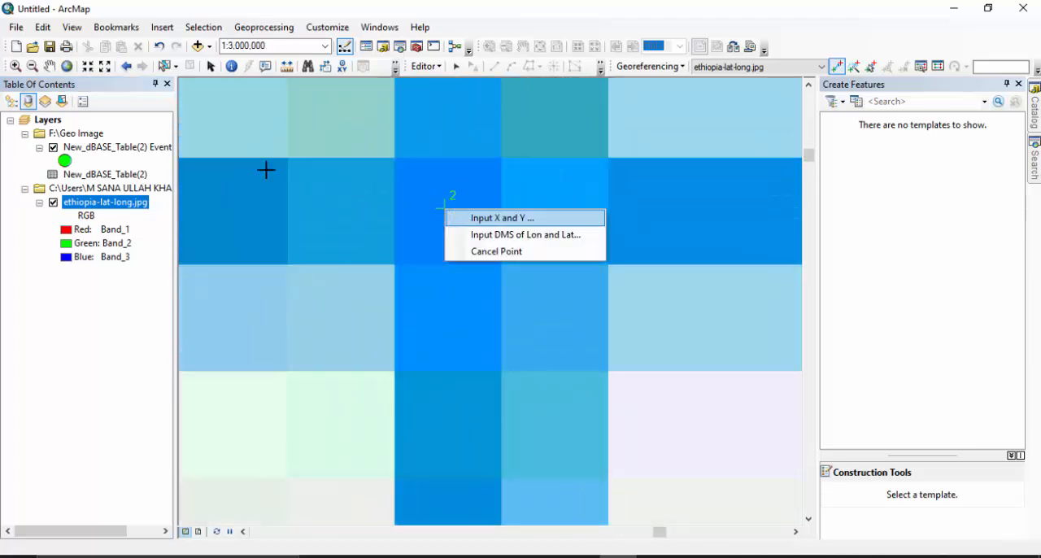
pyautogui.rightClick(65, 151)
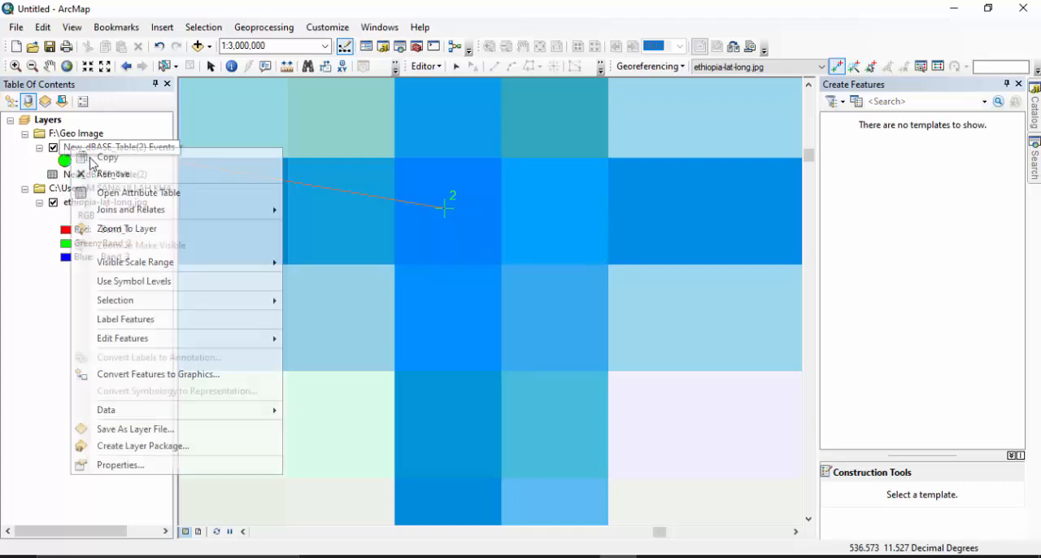
pyautogui.click(126, 234)
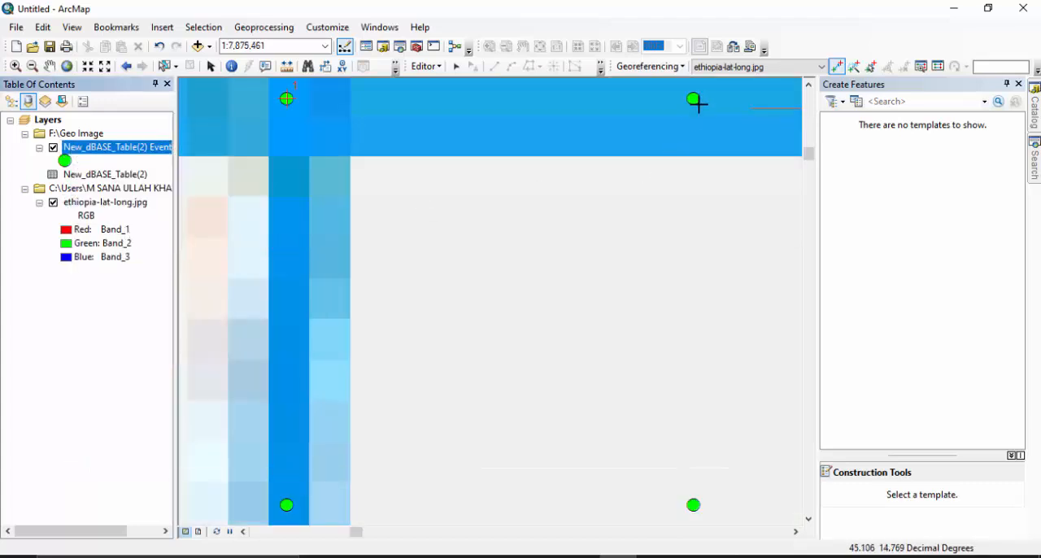
pyautogui.click(696, 100)
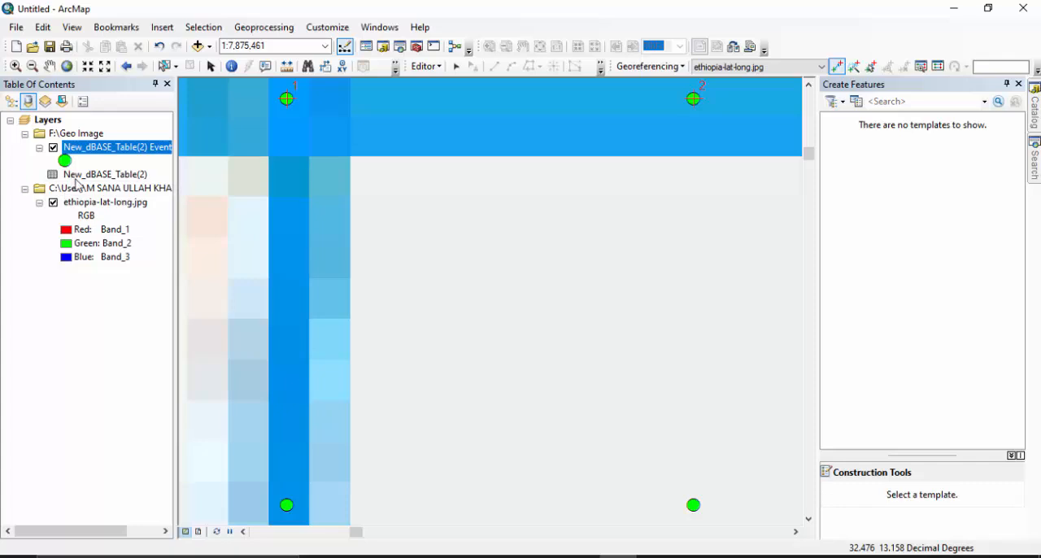
# Add a third control point linking the image's 5°N, 45°E grid intersection to the lower-right XY point.
pyautogui.click(83, 202)
pyautogui.rightClick(81, 201)
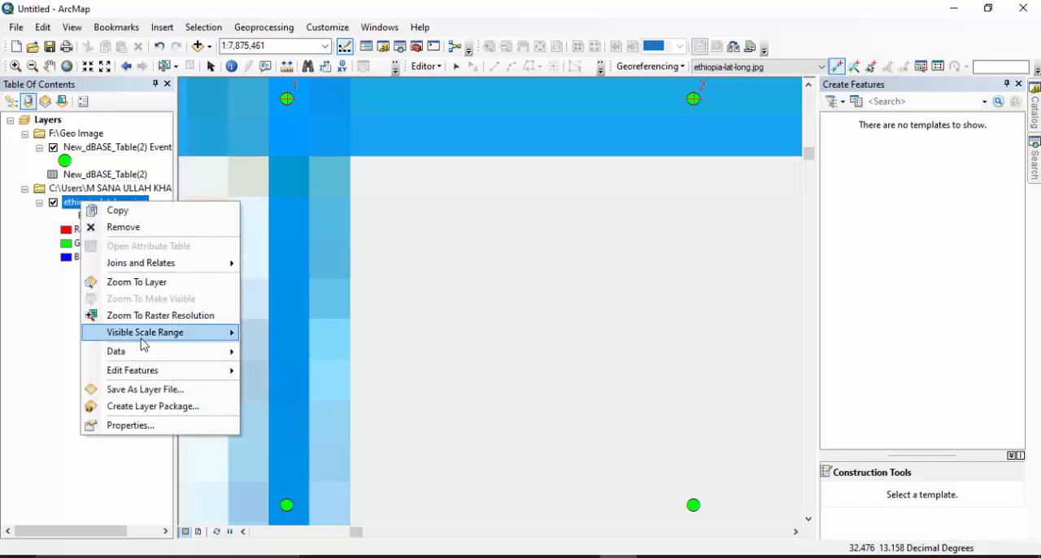
pyautogui.click(154, 283)
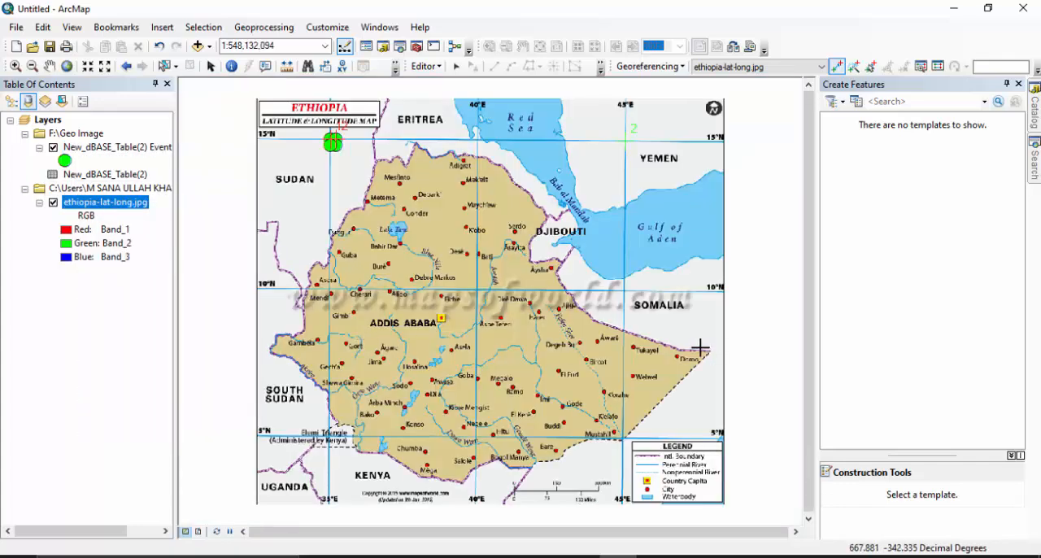
pyautogui.scroll(6, 622, 437)
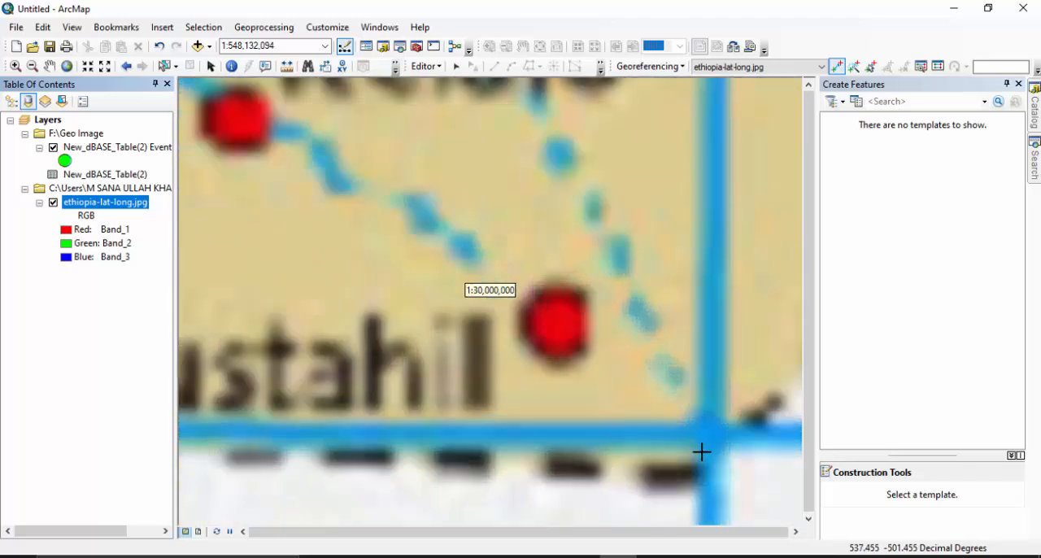
pyautogui.scroll(5, 716, 452)
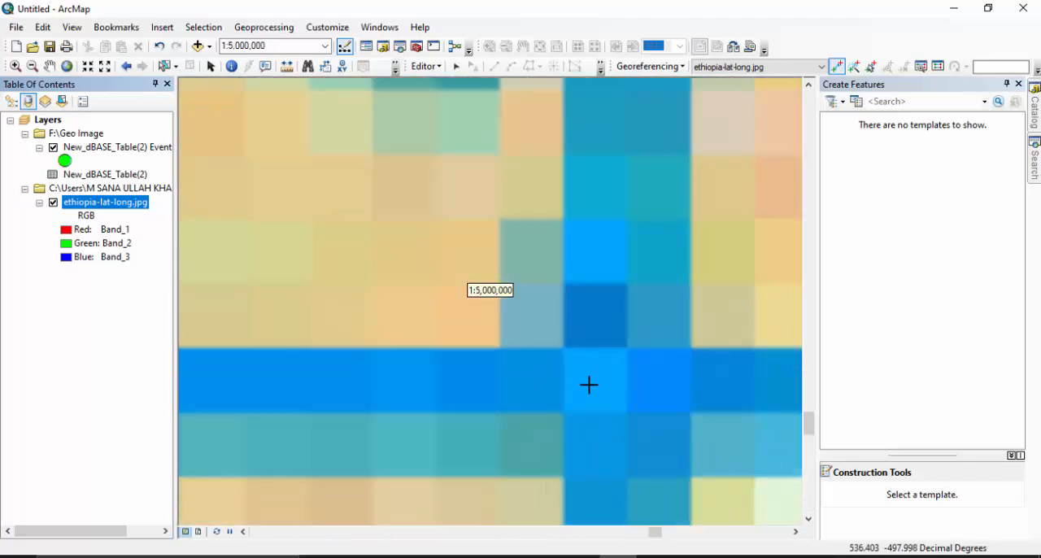
pyautogui.scroll(2, 589, 383)
pyautogui.click(582, 371)
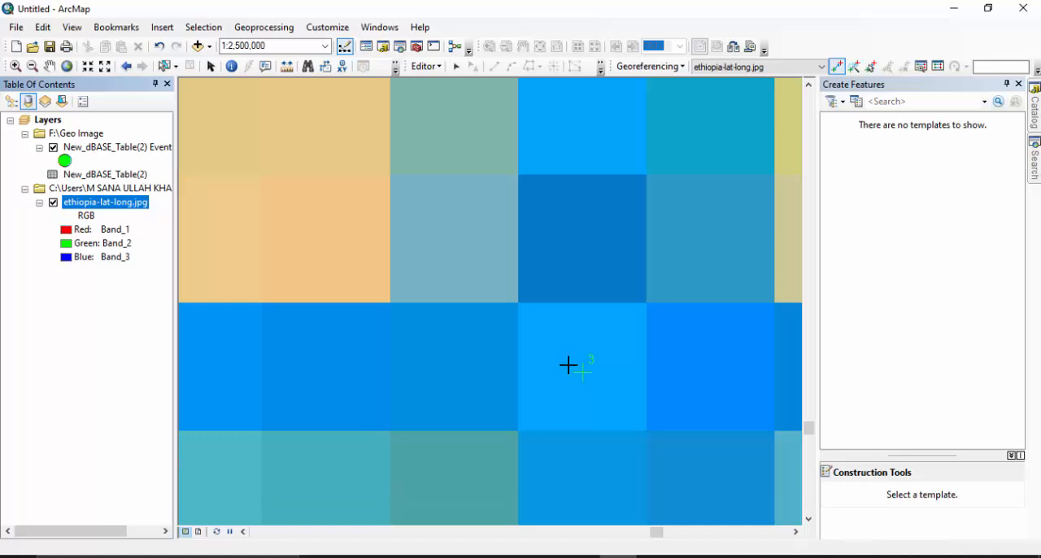
pyautogui.rightClick(97, 152)
pyautogui.click(130, 226)
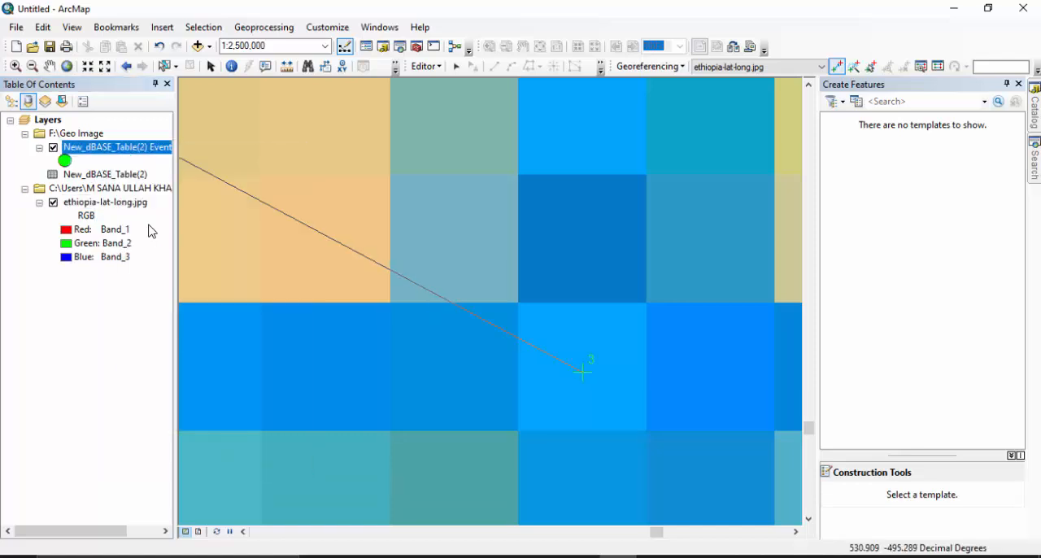
pyautogui.click(693, 504)
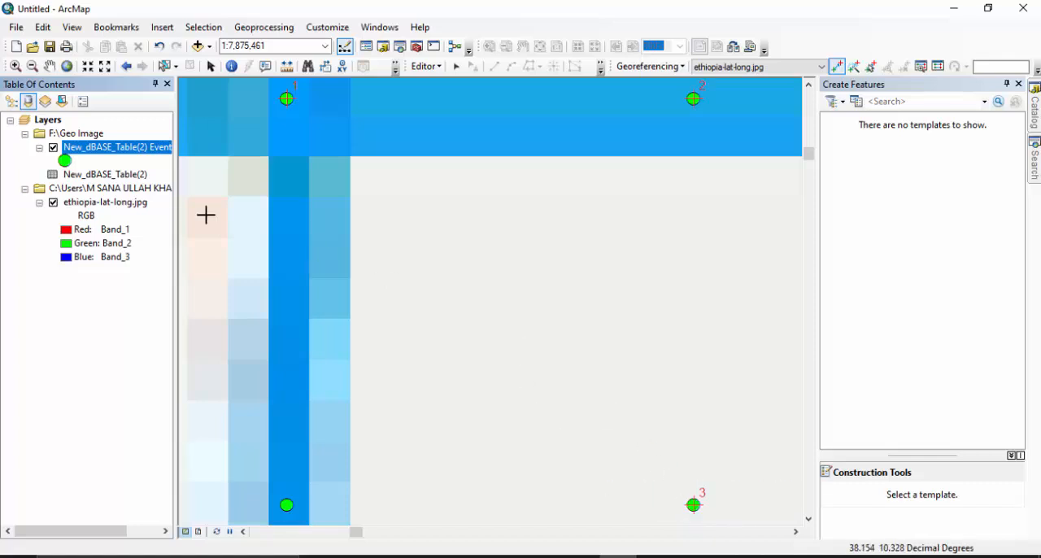
# Add a fourth control point linking the image's 5°N, 35°E grid intersection to the lower-left XY point.
pyautogui.click(83, 202)
pyautogui.rightClick(84, 202)
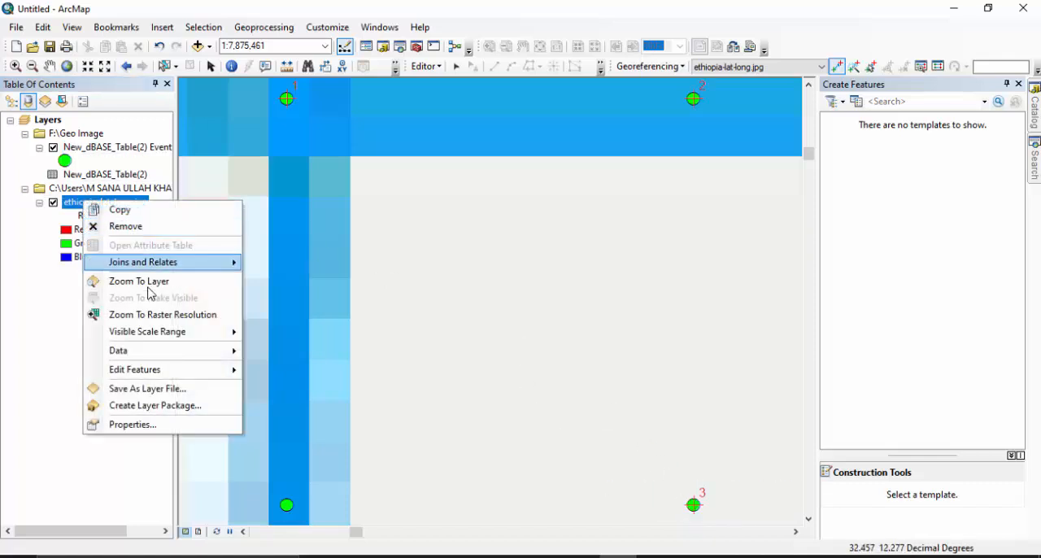
pyautogui.click(154, 283)
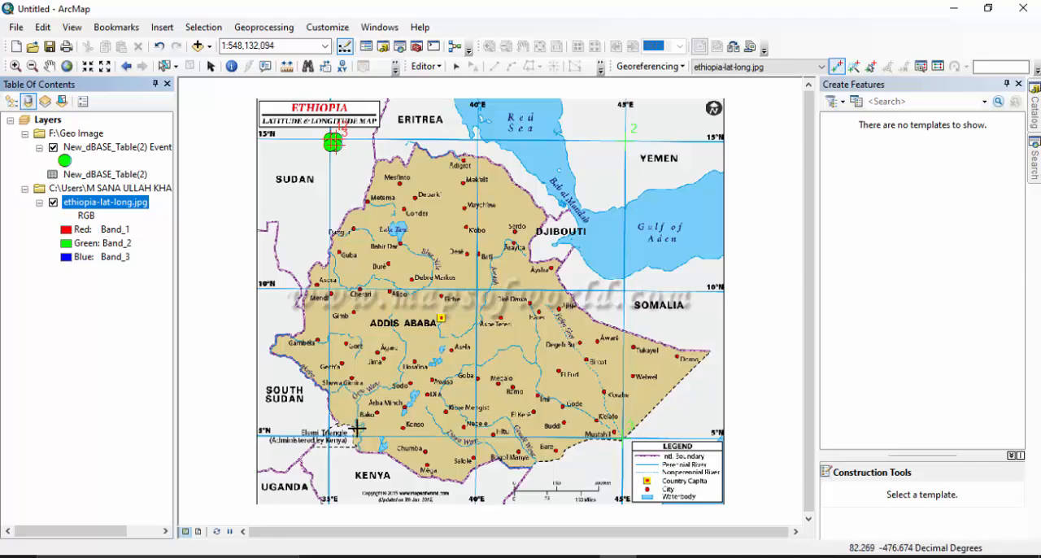
pyautogui.scroll(-3, 325, 444)
pyautogui.scroll(-6, 325, 443)
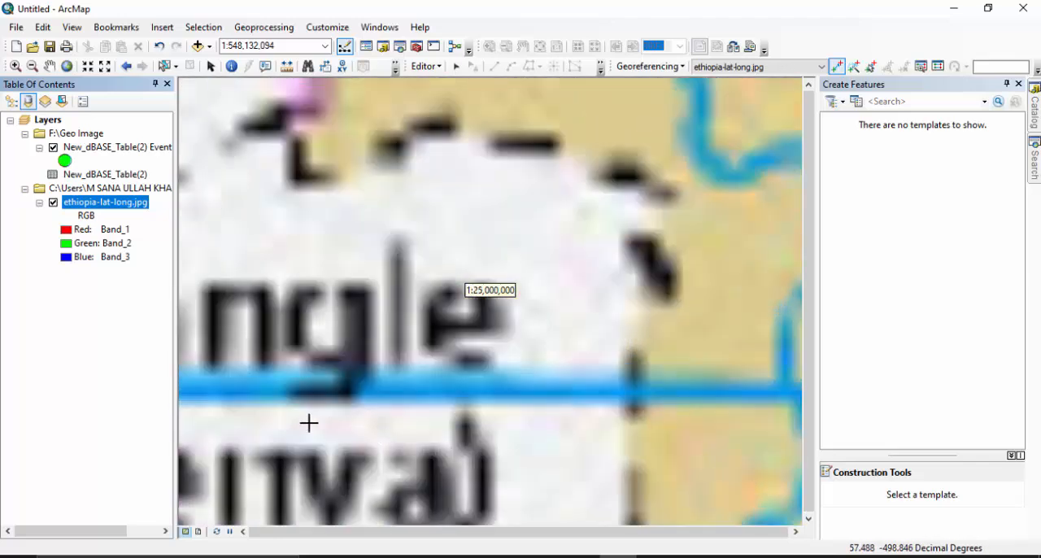
pyautogui.scroll(3, 335, 420)
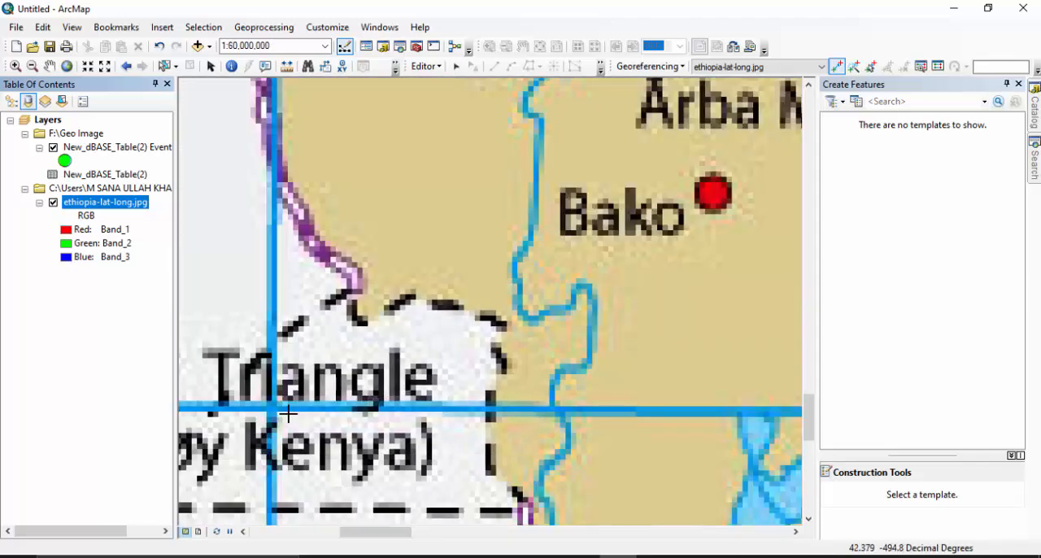
pyautogui.scroll(-5, 270, 411)
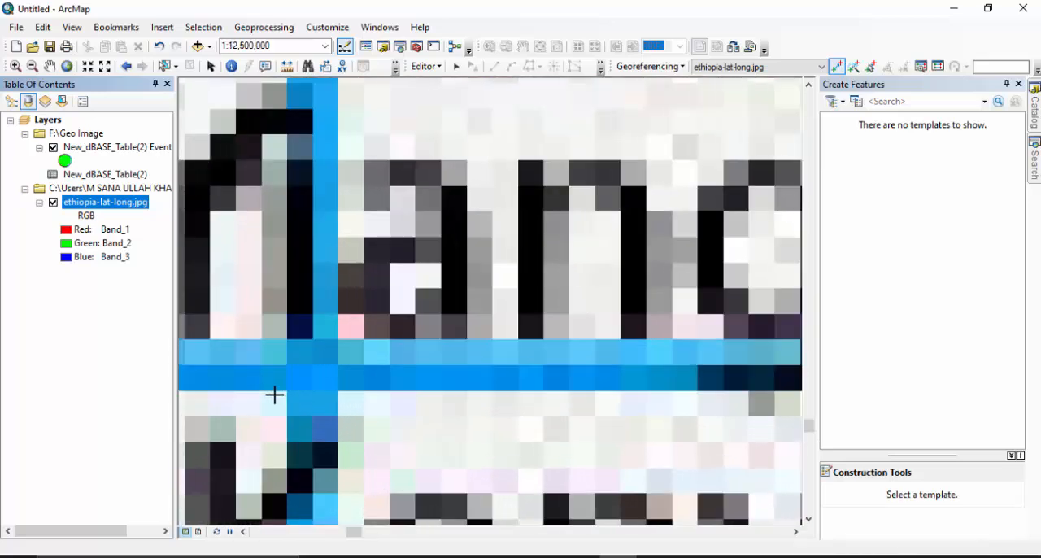
pyautogui.scroll(-5, 274, 396)
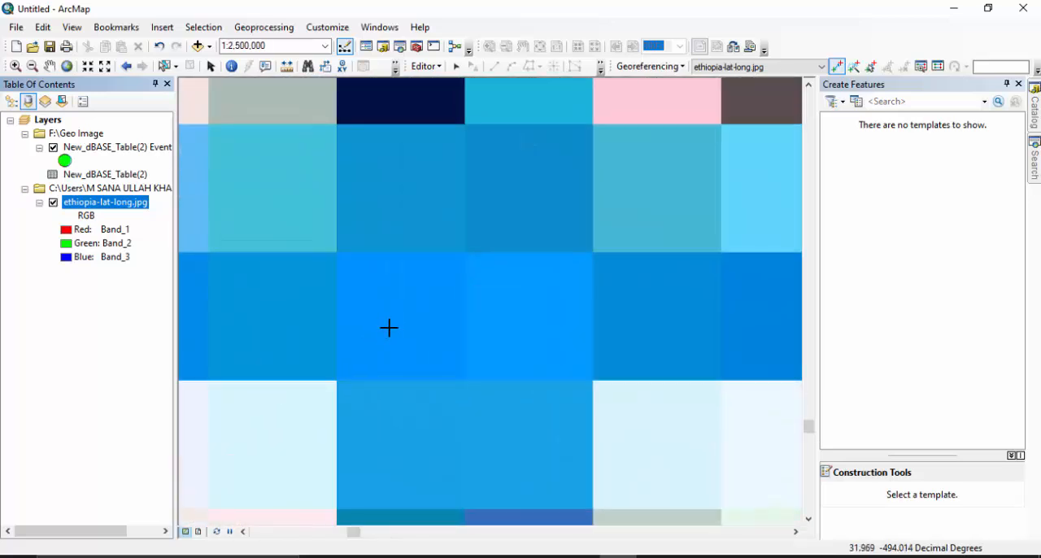
pyautogui.rightClick(96, 148)
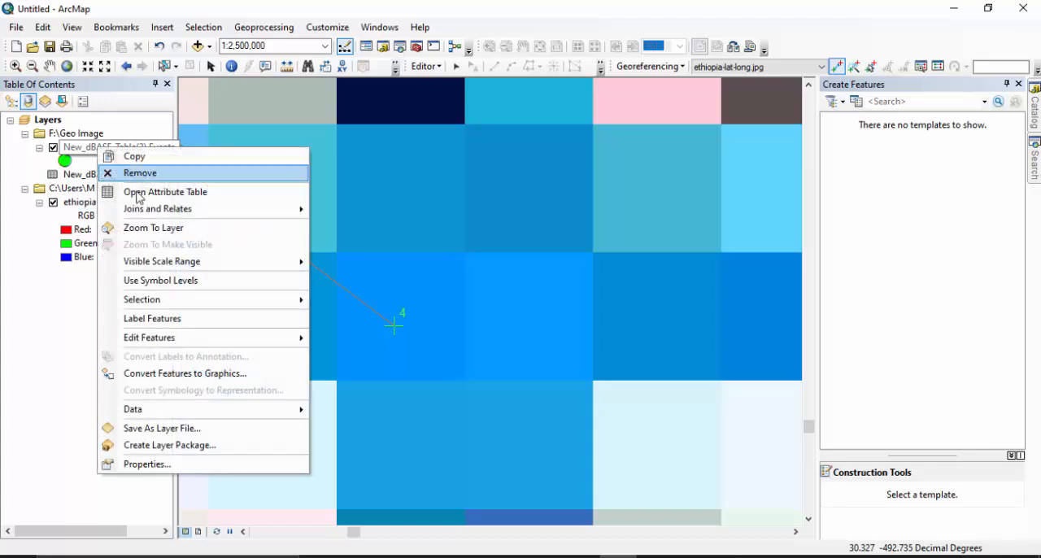
pyautogui.click(153, 228)
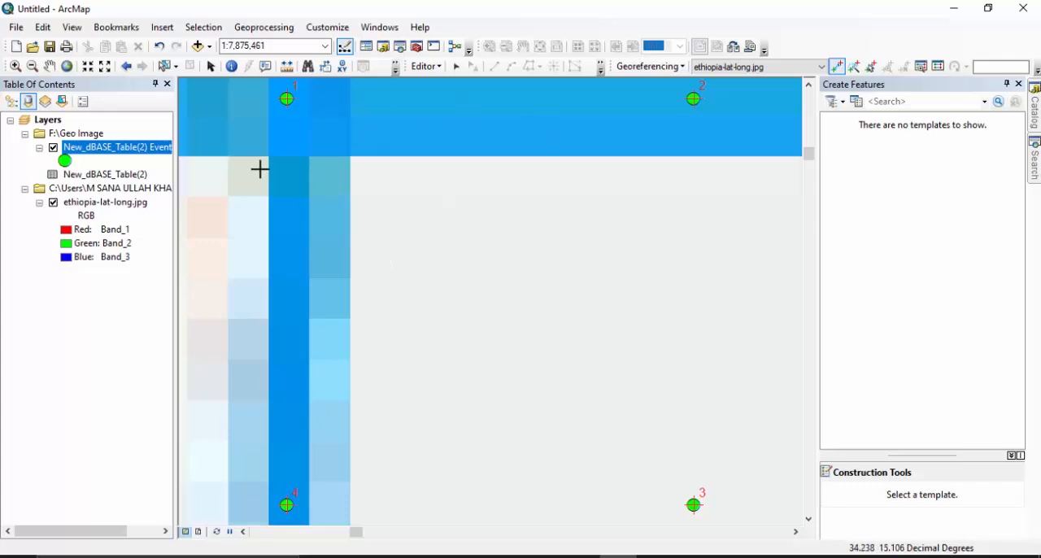
# Update the georeferencing to save the current warp to the Ethiopia image.
pyautogui.click(650, 66)
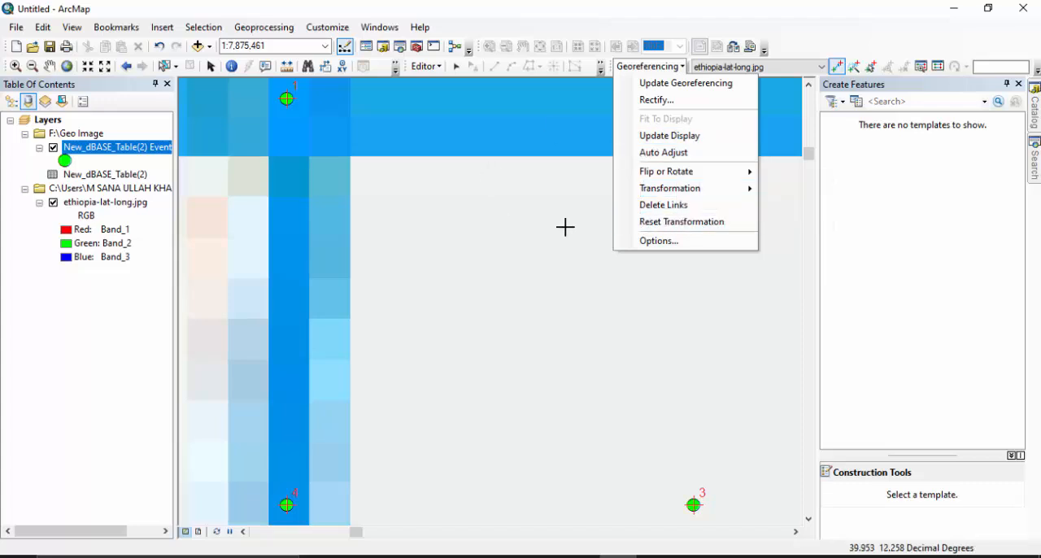
pyautogui.click(553, 172)
pyautogui.click(649, 66)
pyautogui.click(899, 19)
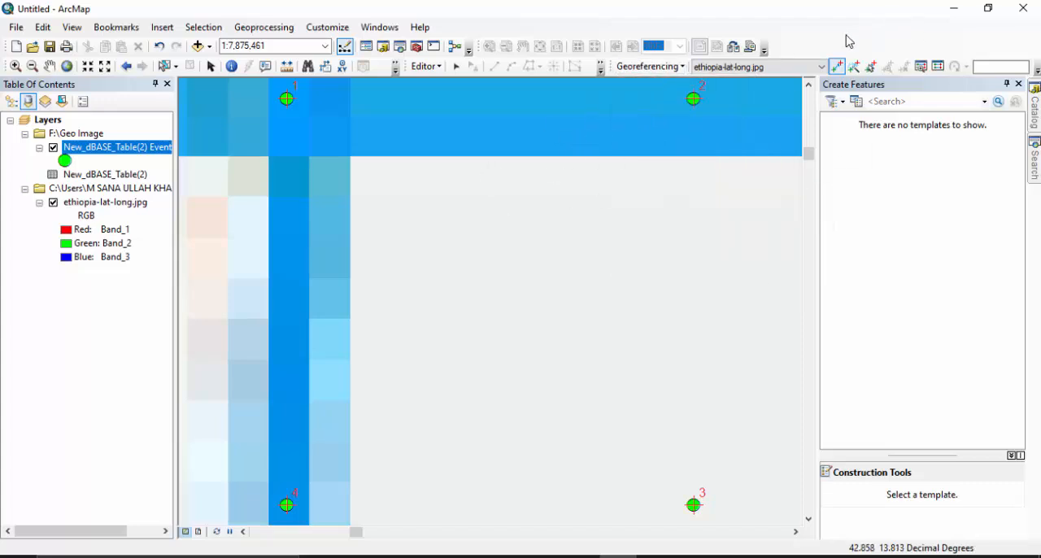
pyautogui.click(651, 67)
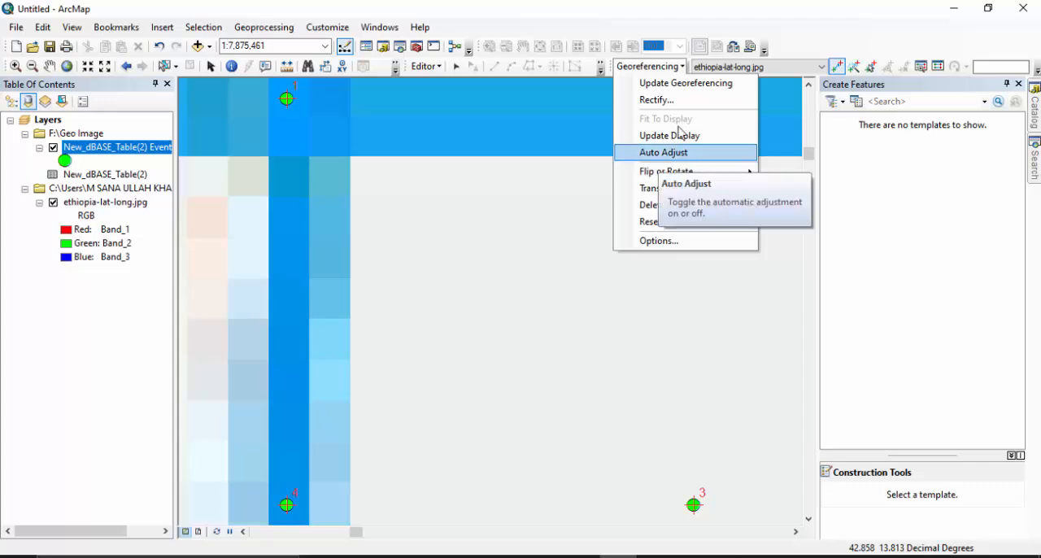
pyautogui.click(672, 84)
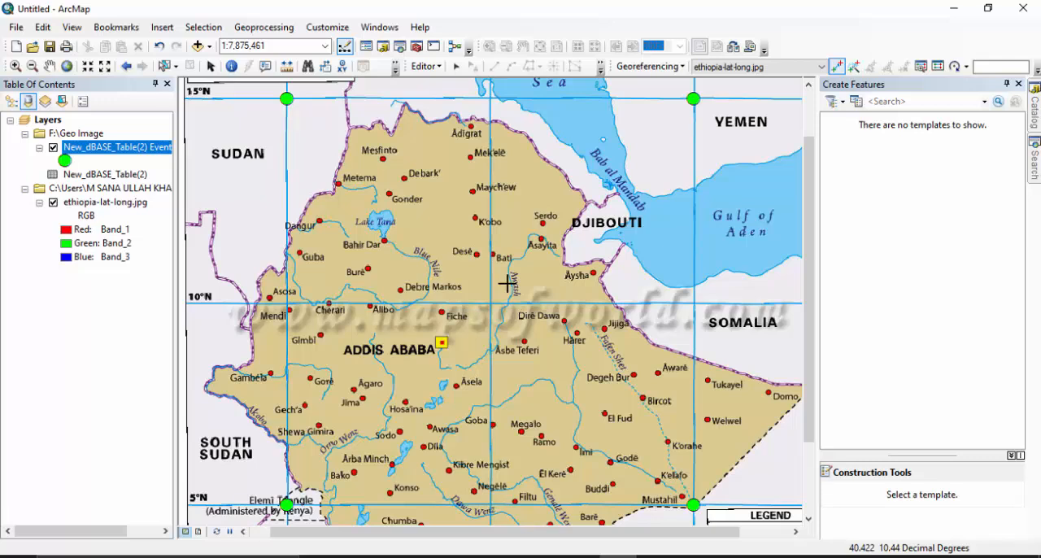
# Open the raster data export for the ethiopia-lat-long.jpg layer and keep TIFF as the output format.
pyautogui.click(102, 202)
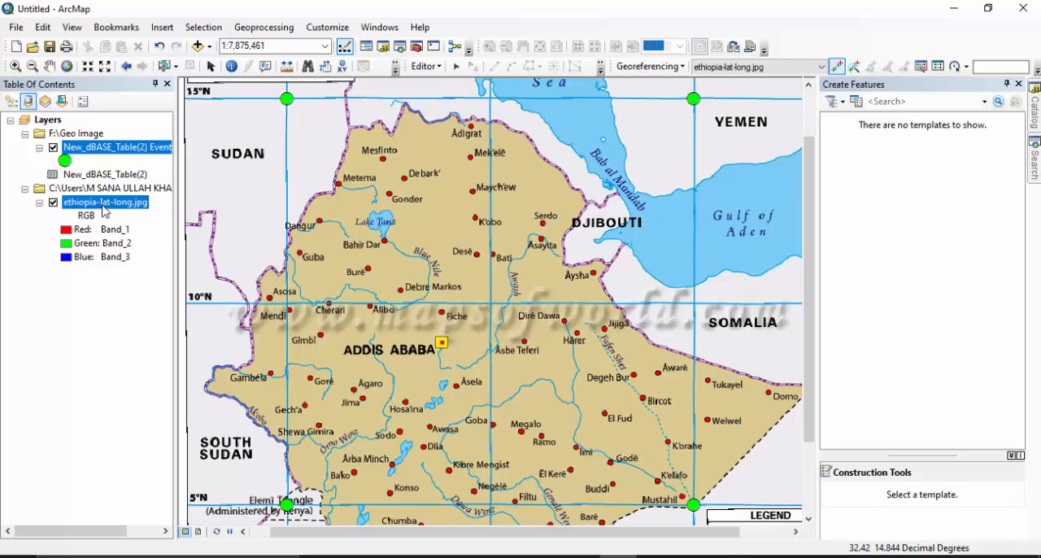
pyautogui.rightClick(101, 203)
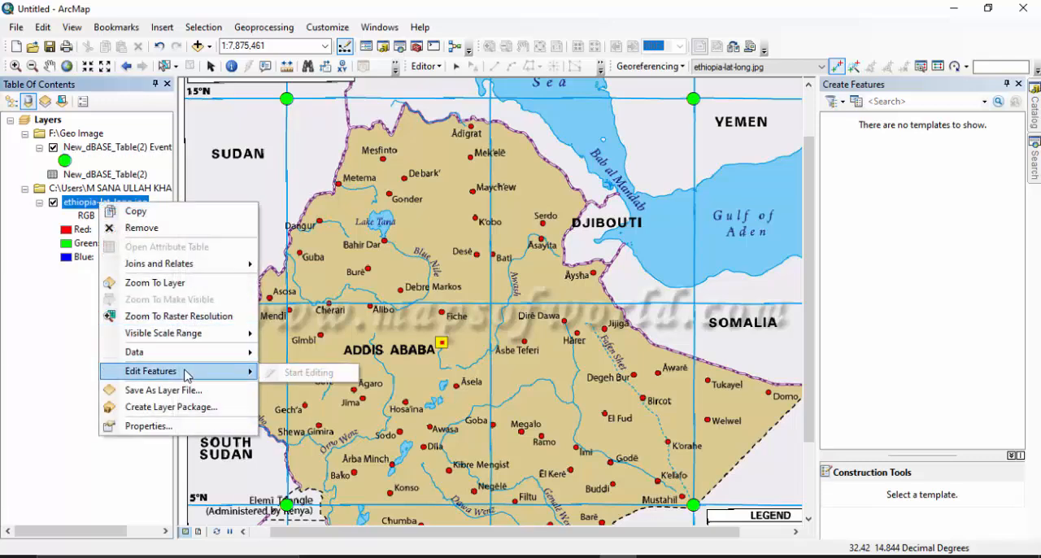
pyautogui.moveTo(184, 354)
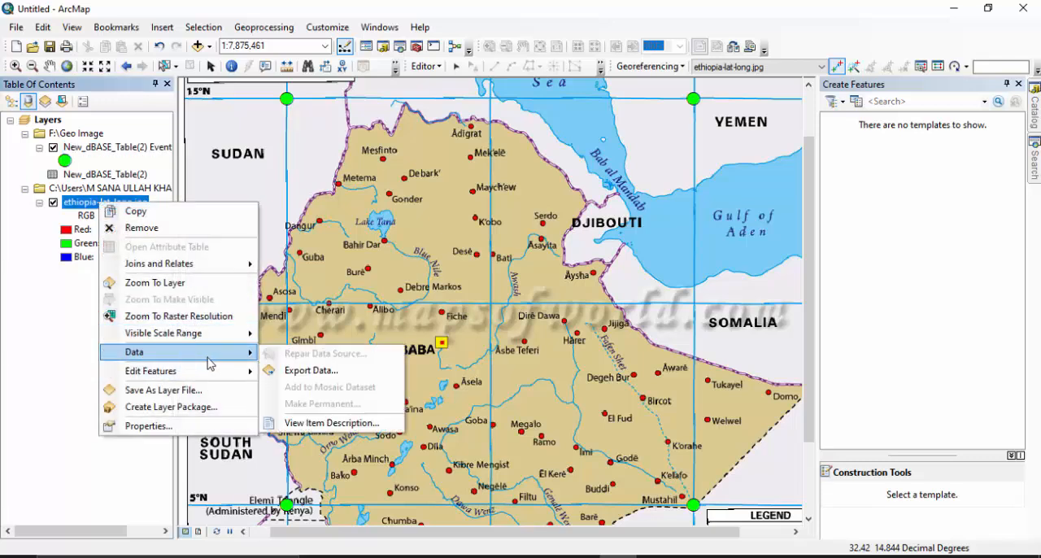
pyautogui.click(298, 372)
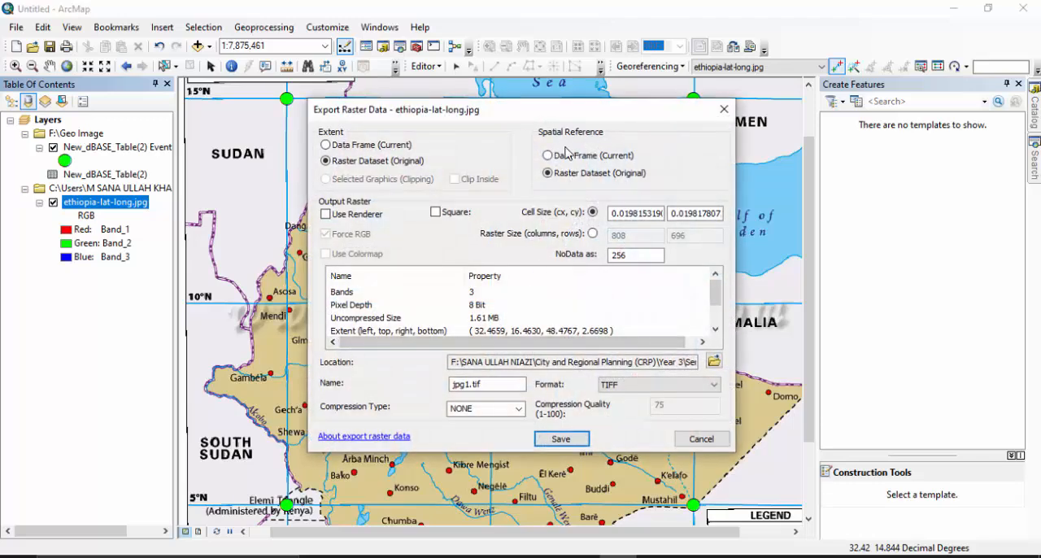
pyautogui.click(643, 384)
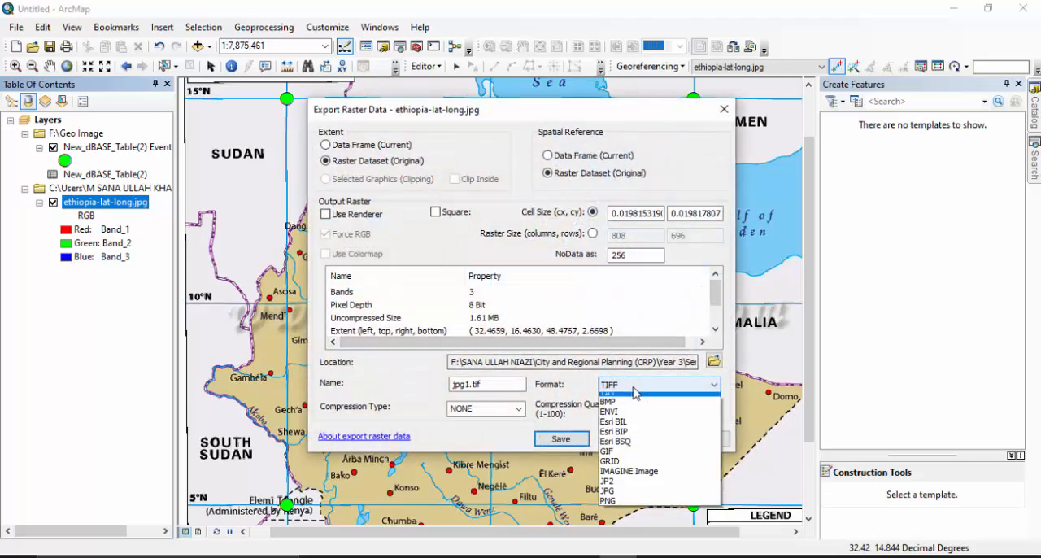
pyautogui.click(589, 392)
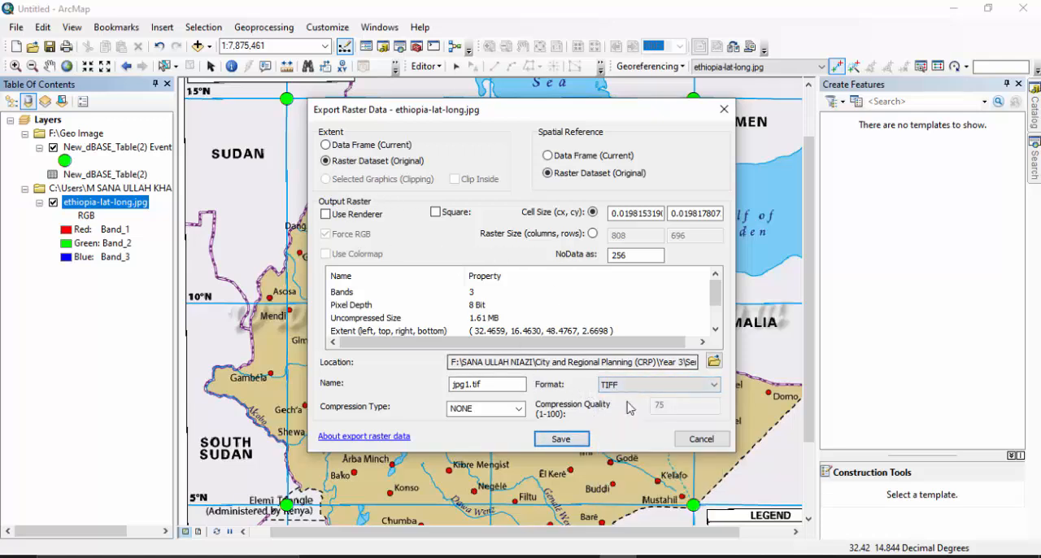
# Set the export location to F:\Geo Image, save the raster as jpg1.tif and add it to the map.
pyautogui.click(714, 361)
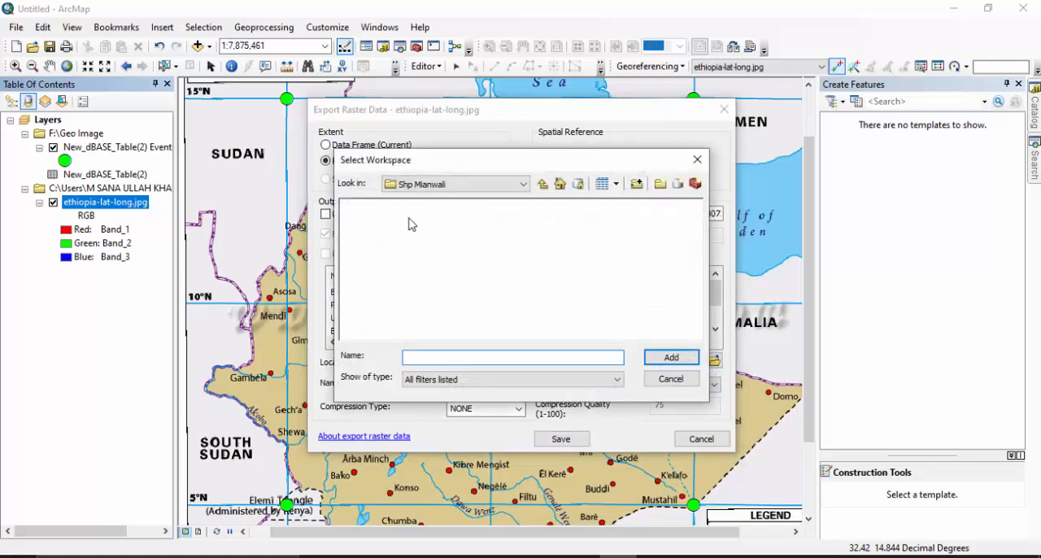
pyautogui.click(445, 189)
pyautogui.click(429, 210)
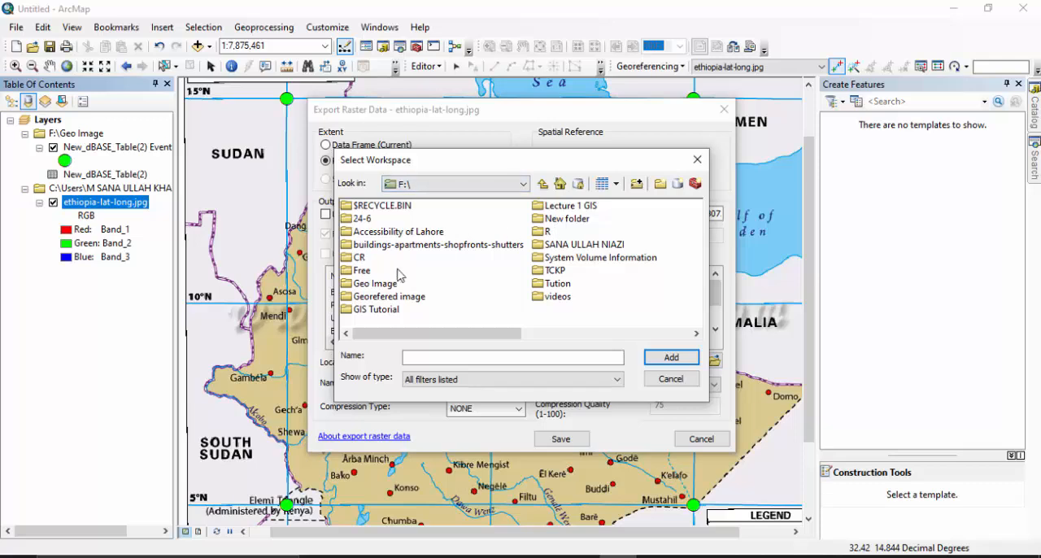
pyautogui.click(376, 283)
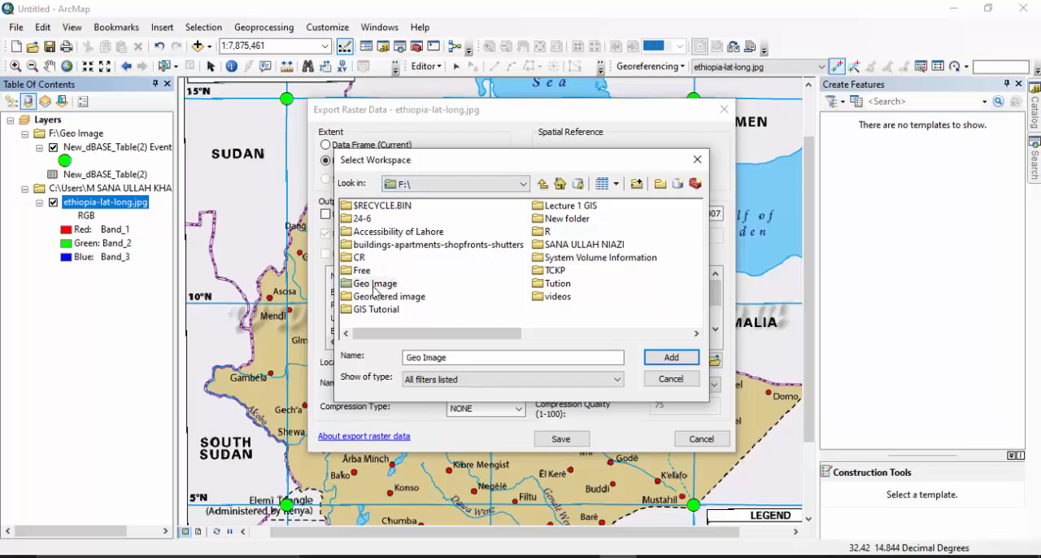
pyautogui.click(671, 358)
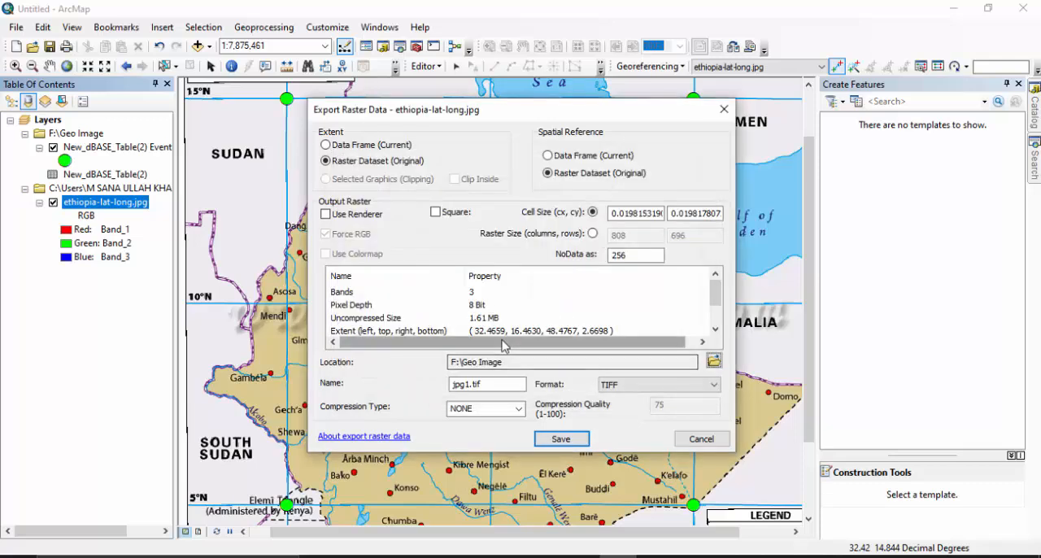
pyautogui.click(561, 439)
pyautogui.click(514, 352)
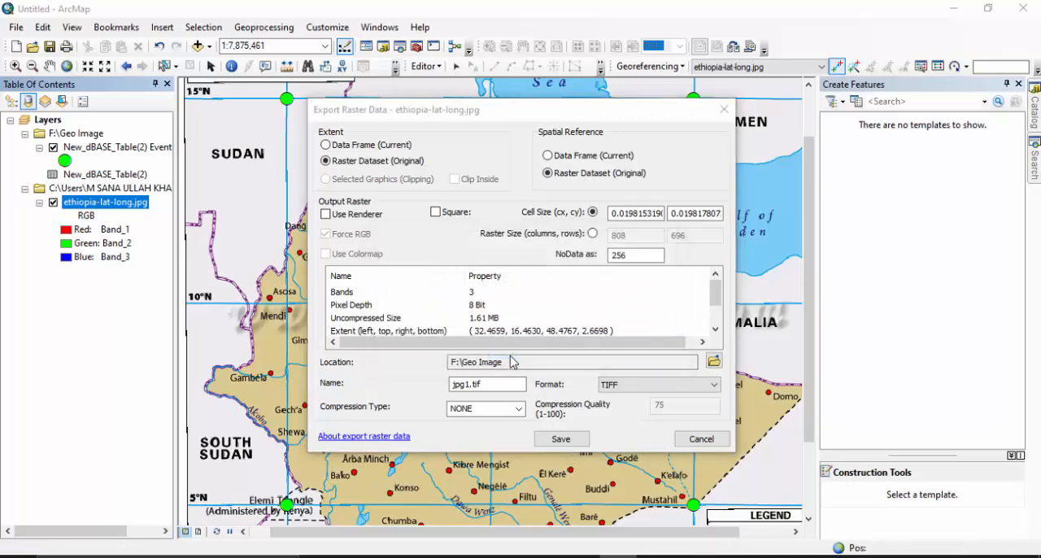
pyautogui.click(569, 339)
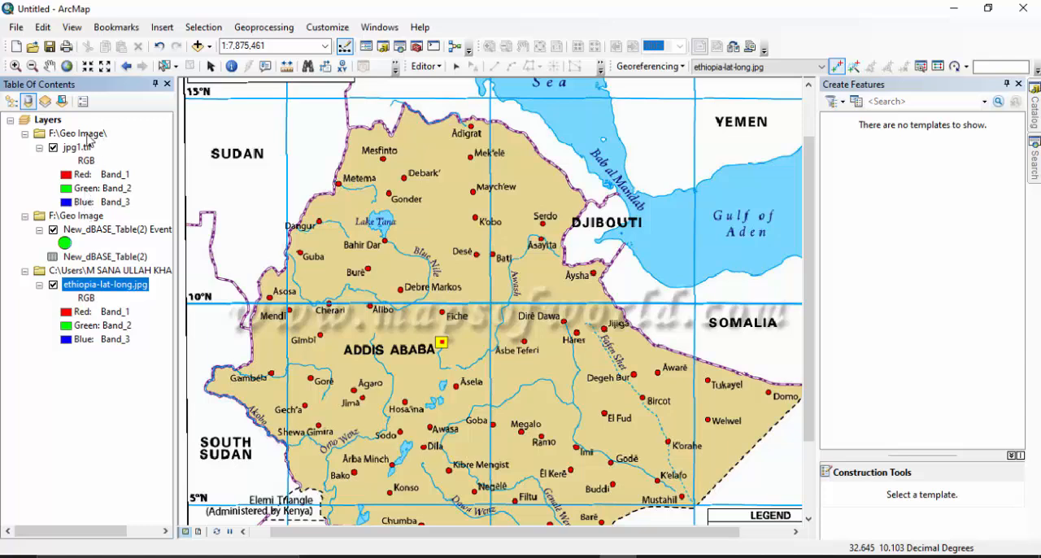
# Remove the original ethiopia-lat-long.jpg group and the XY event layer with its dBASE table from the map, saving the edits.
pyautogui.rightClick(81, 284)
pyautogui.click(106, 302)
pyautogui.rightClick(65, 216)
pyautogui.click(105, 227)
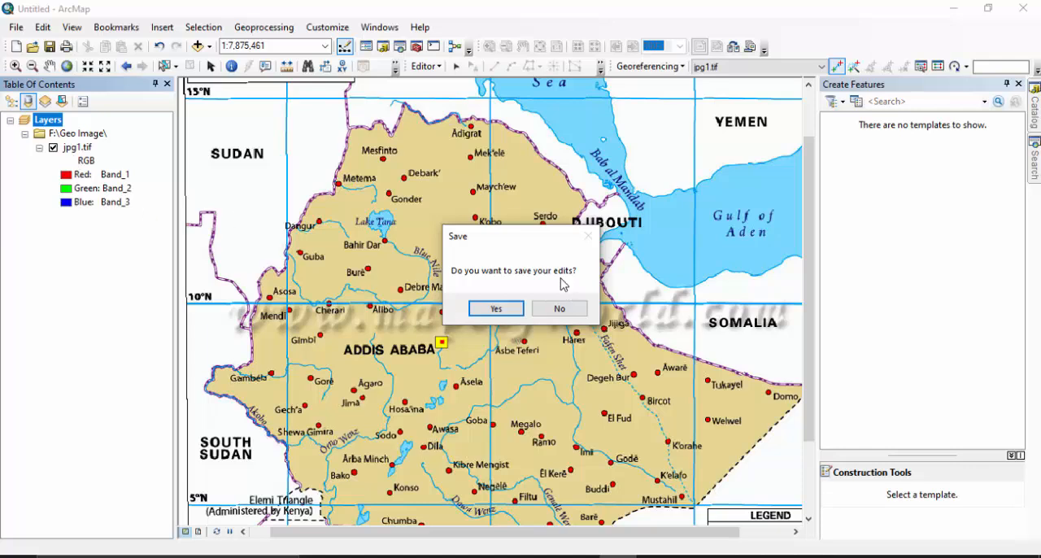
pyautogui.click(495, 307)
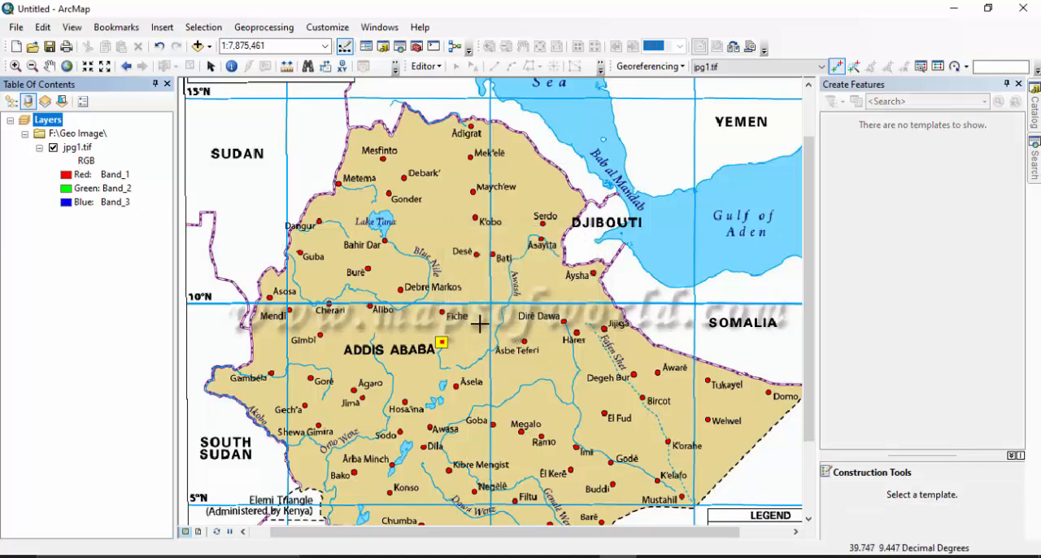